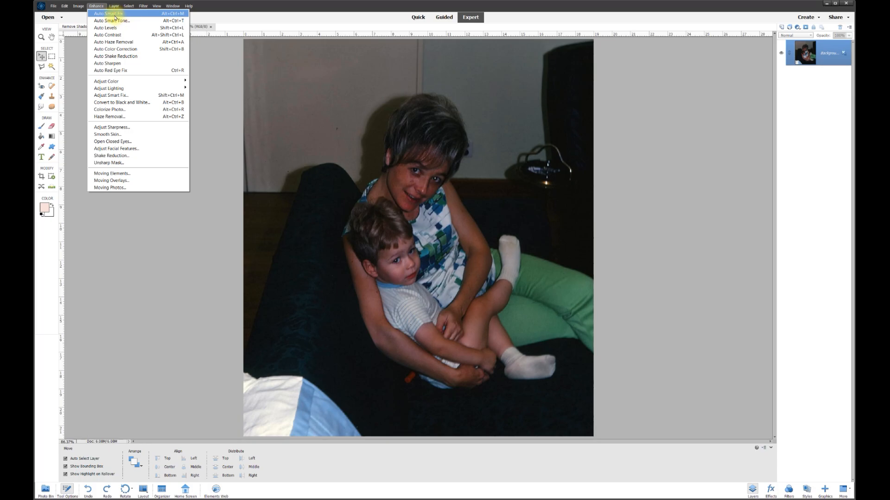
Apply Auto Smart Fix to the photo and duplicate the Background layer under the default copy name
click(115, 14)
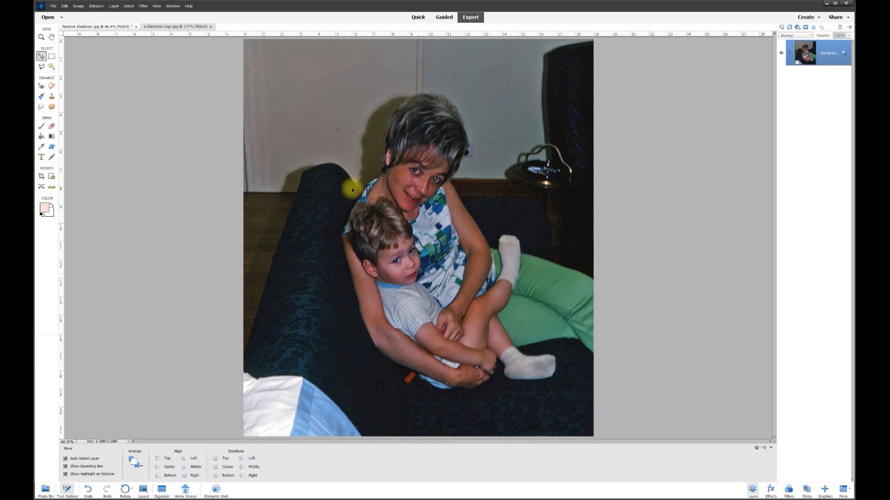
scroll(447, 175, down, 1)
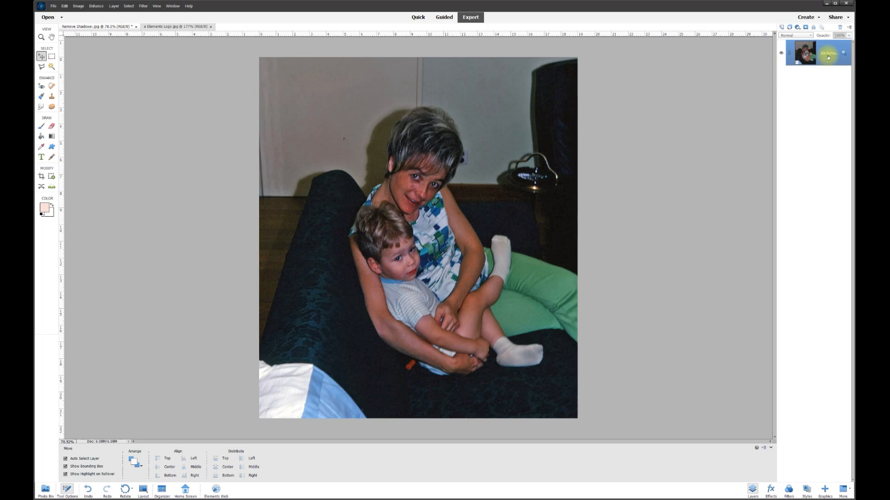
right_click(803, 56)
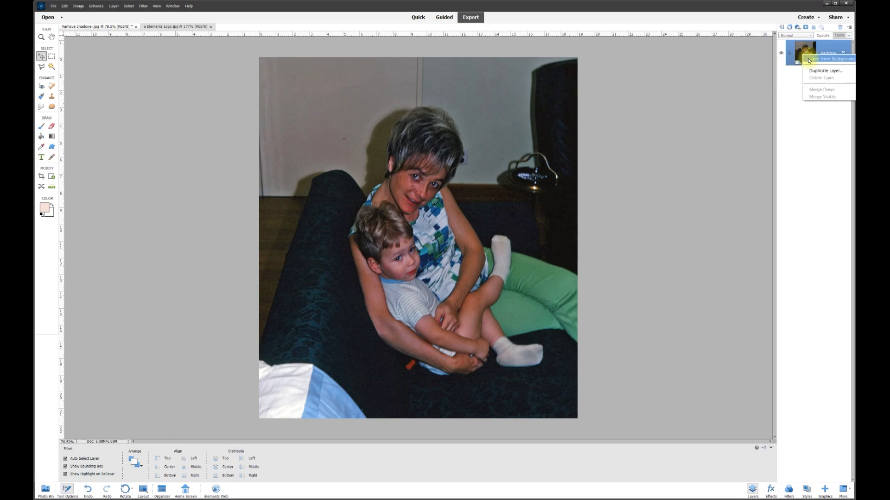
click(815, 72)
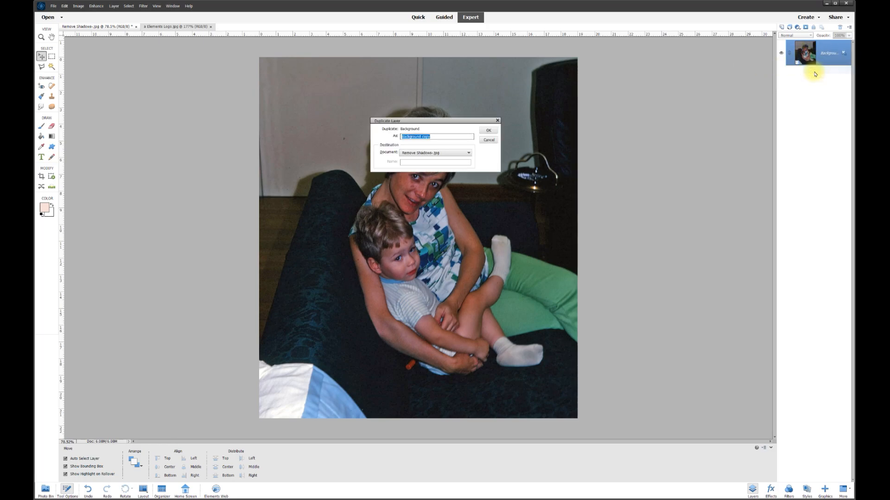
click(491, 131)
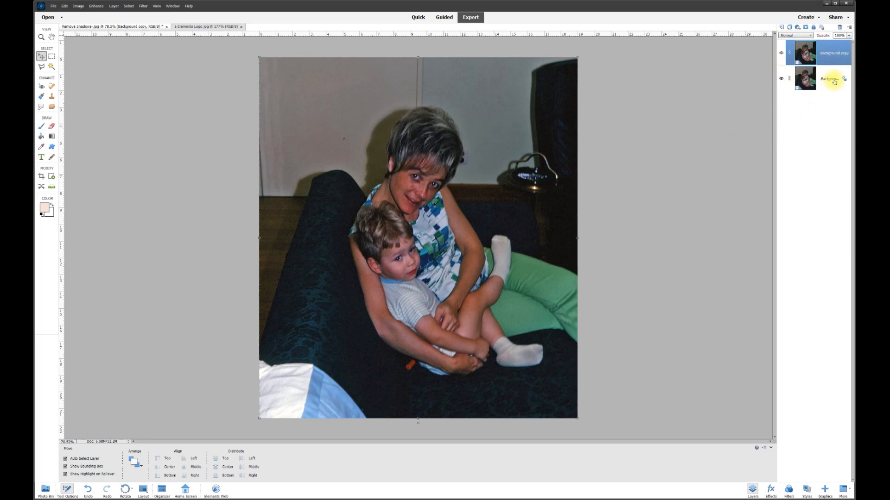
Hide the original Background layer and toggle the copy's visibility to check it, leaving the copy shown
click(782, 79)
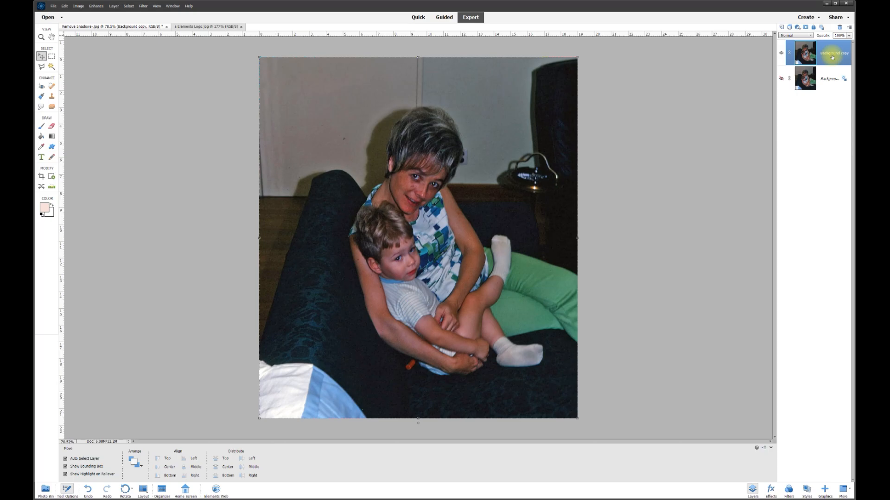
click(782, 53)
click(782, 54)
click(782, 53)
click(782, 53)
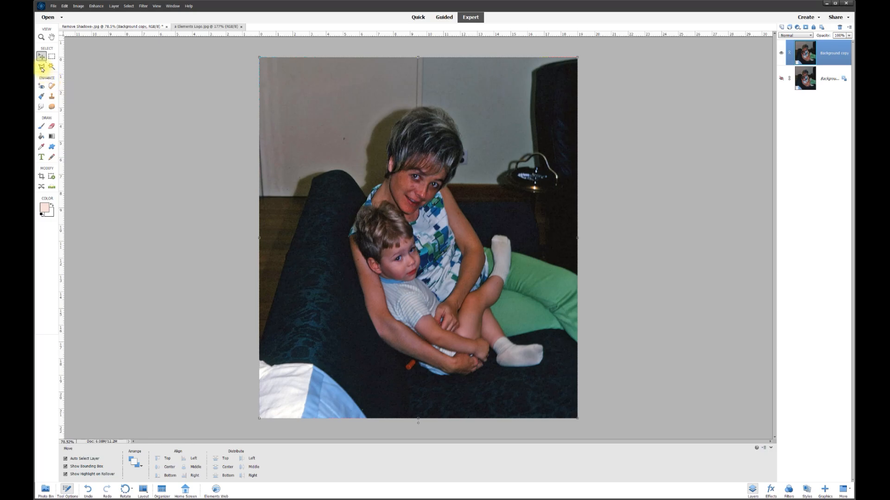
click(42, 68)
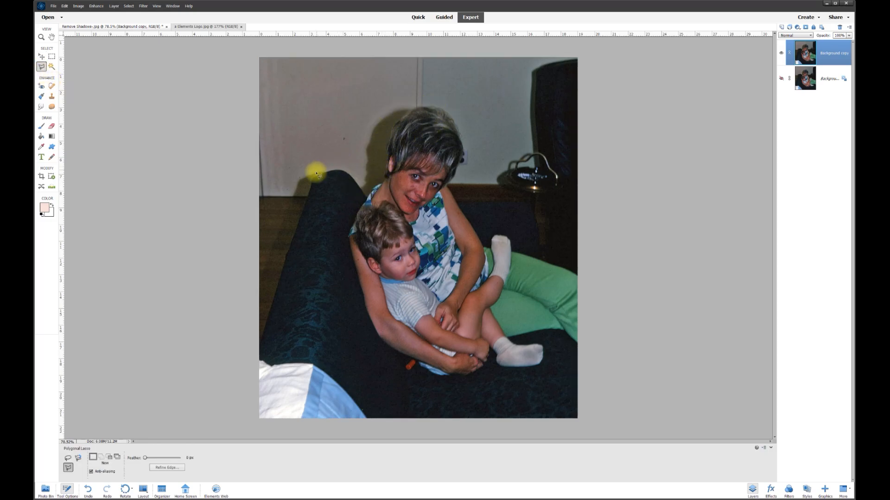
scroll(343, 199, up, 6)
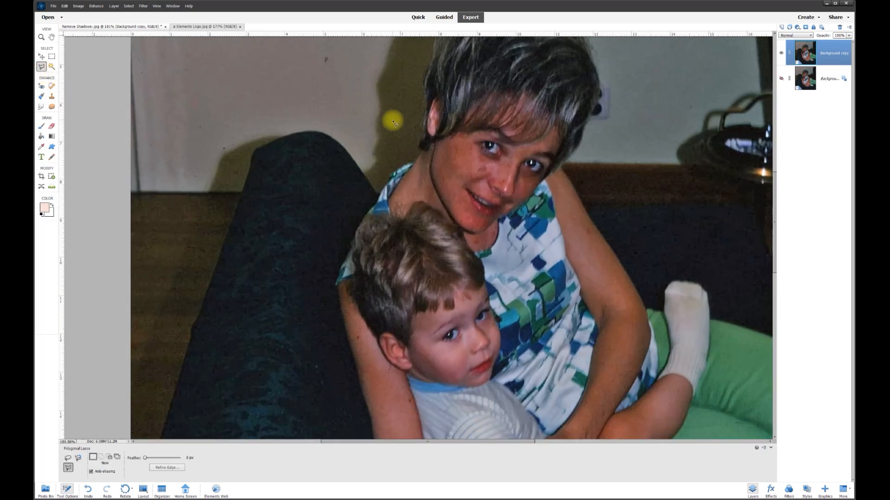
scroll(235, 143, up, 8)
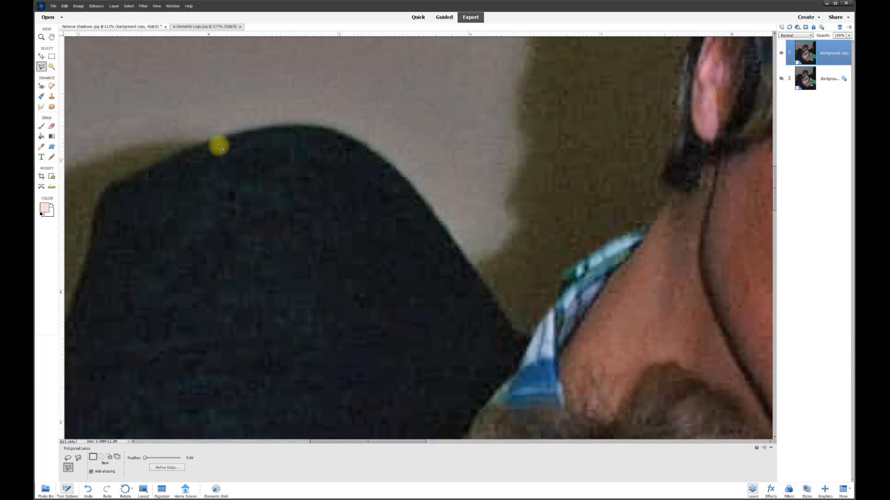
drag(776, 200, 788, 143)
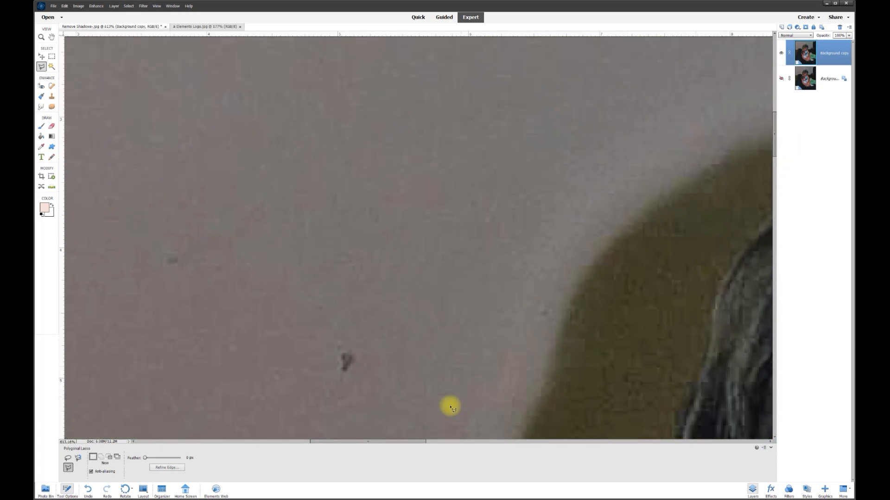
drag(411, 442, 476, 441)
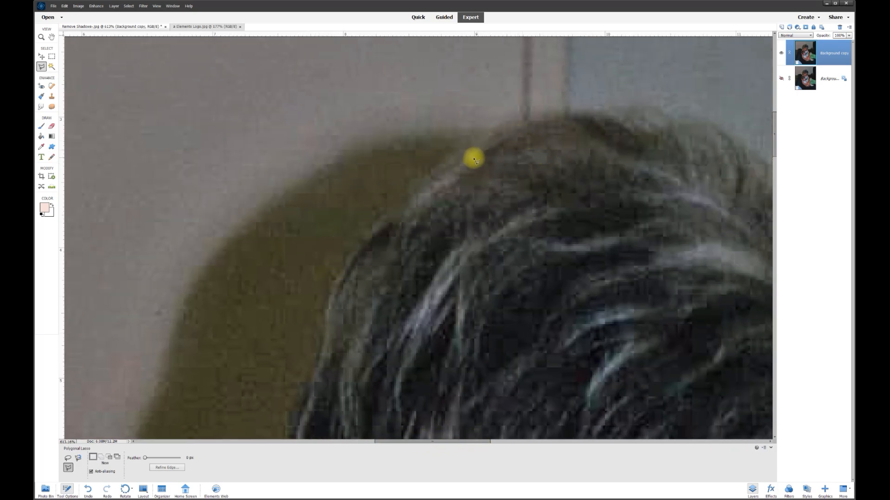
scroll(471, 113, down, 2)
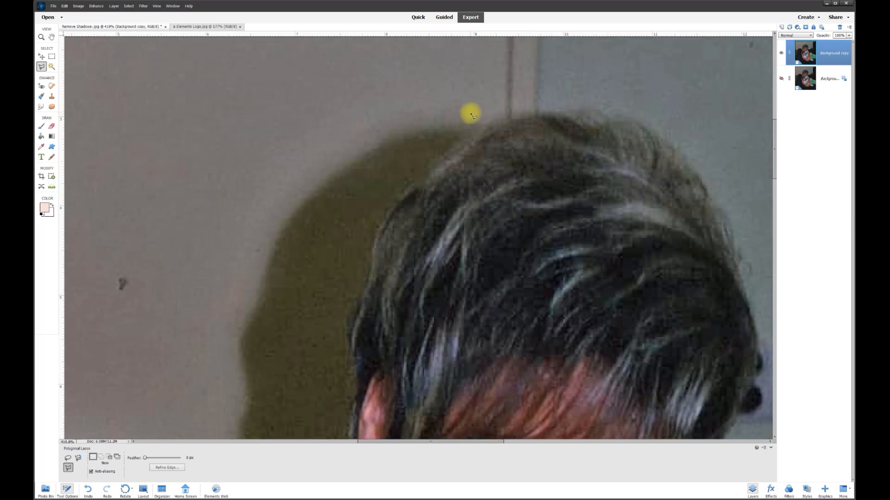
Set up the Eraser with a small soft round brush from the Default Brushes
click(52, 127)
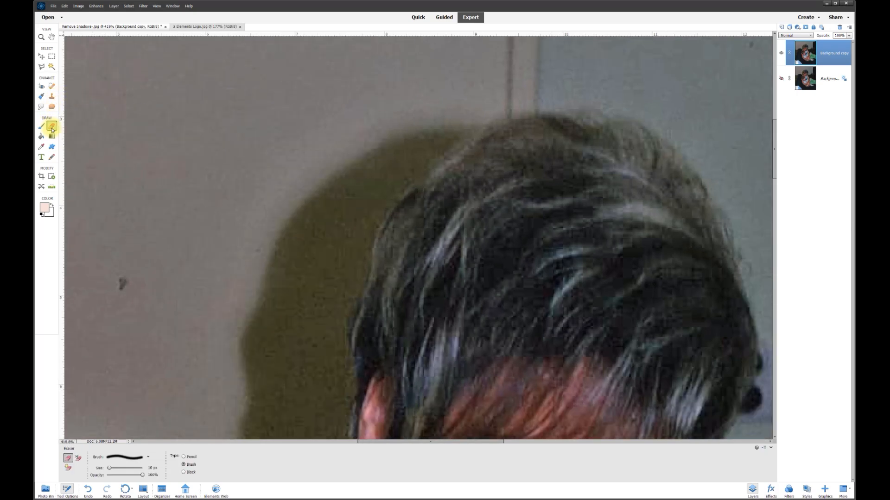
click(149, 458)
scroll(135, 484, up, 2)
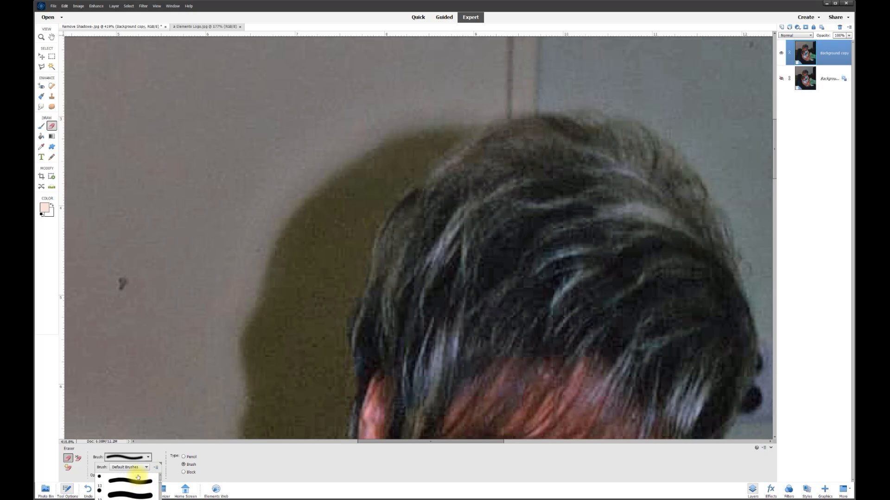
scroll(123, 489, up, 2)
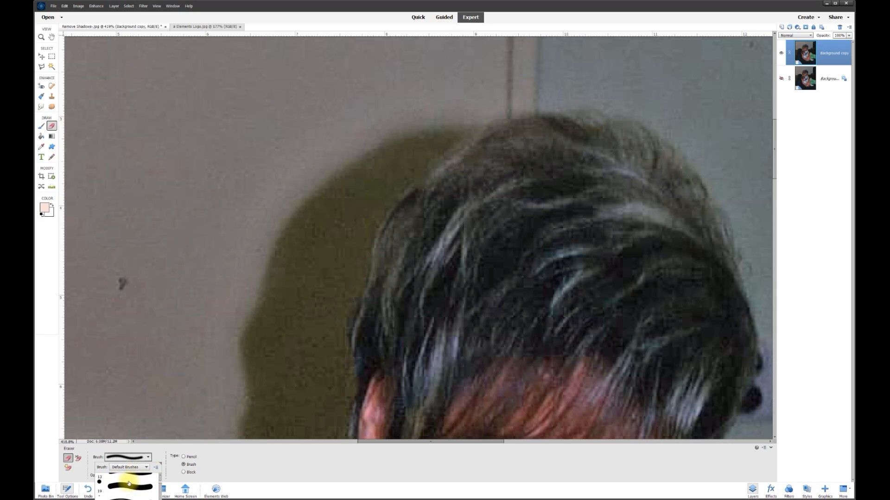
scroll(123, 485, down, 3)
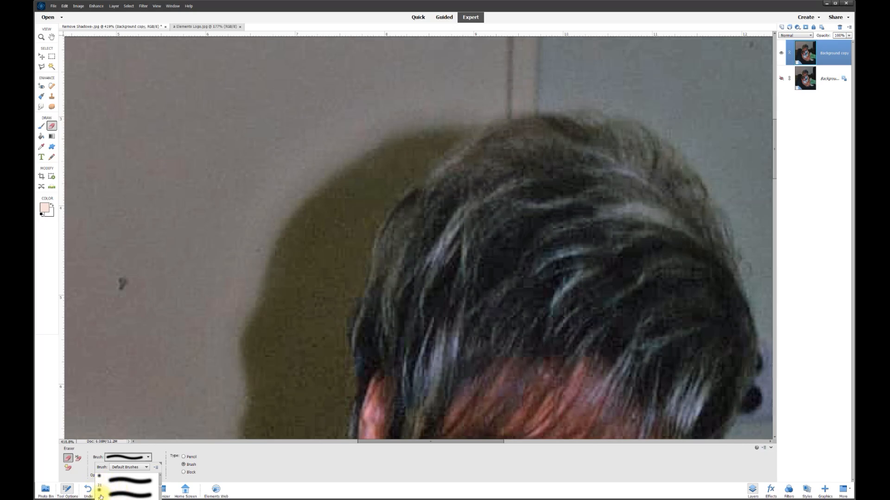
scroll(116, 496, down, 1)
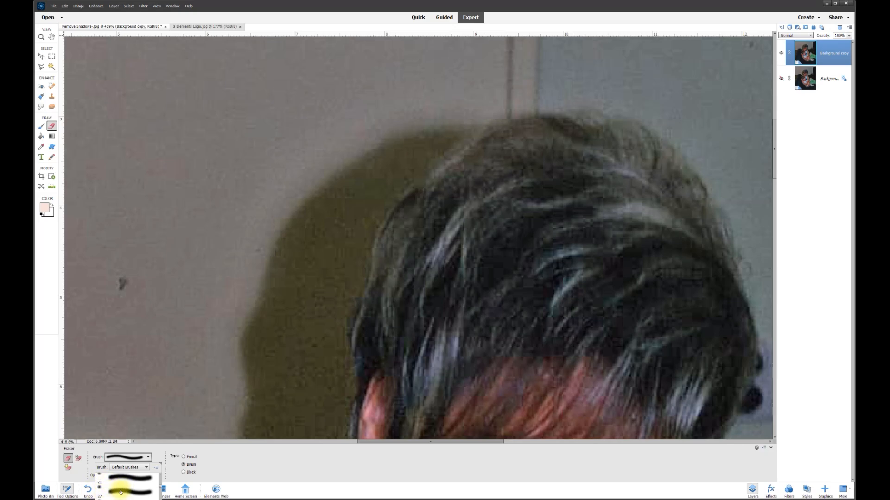
click(121, 491)
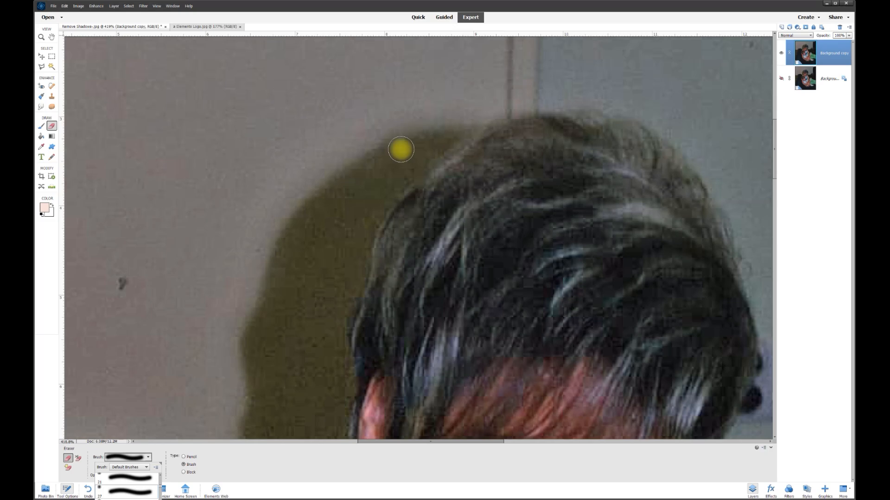
click(315, 459)
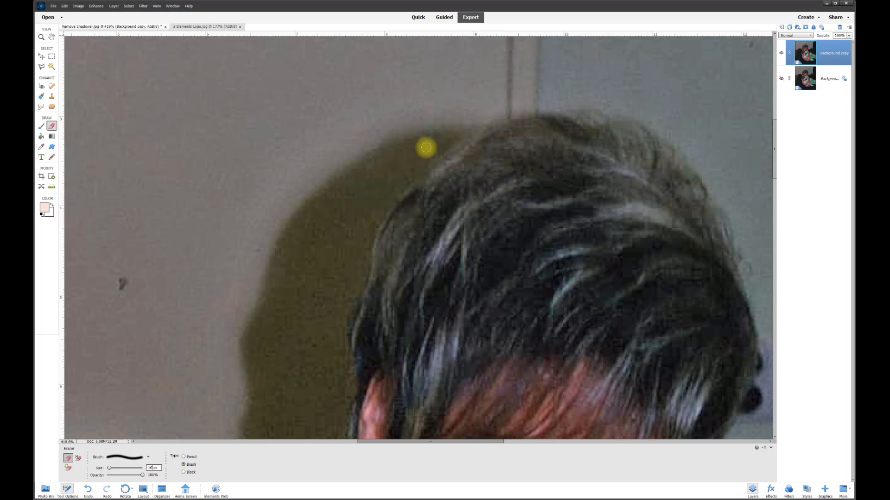
Erase a straight vertical strip along the wall moulding from the top of the woman's hair to the photo's upper edge
key(v)
key(ctrl+0)
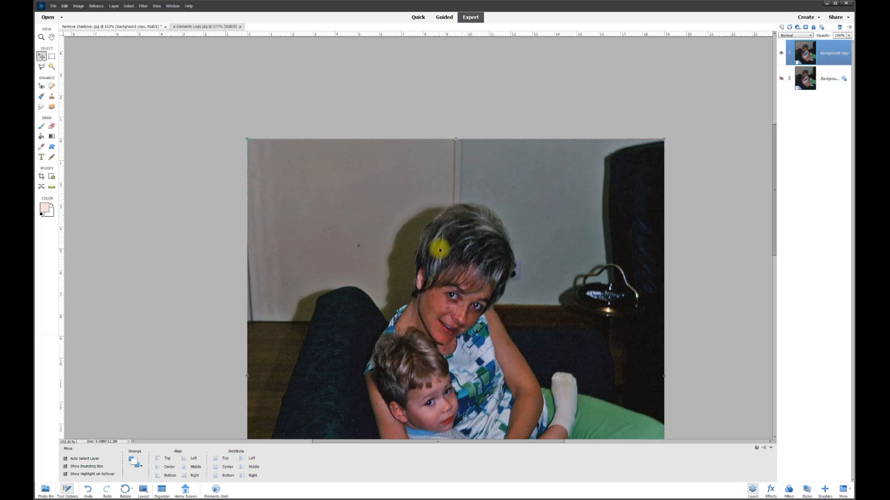
scroll(434, 171, up, 5)
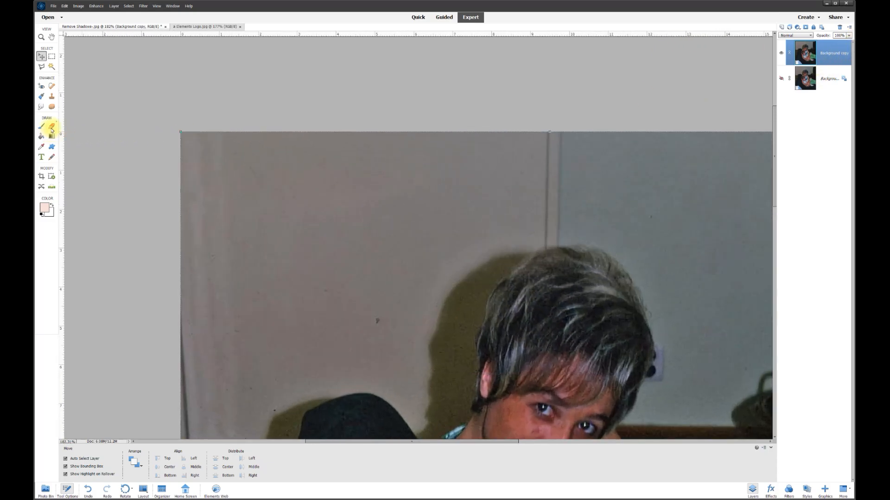
click(52, 127)
scroll(686, 208, up, 4)
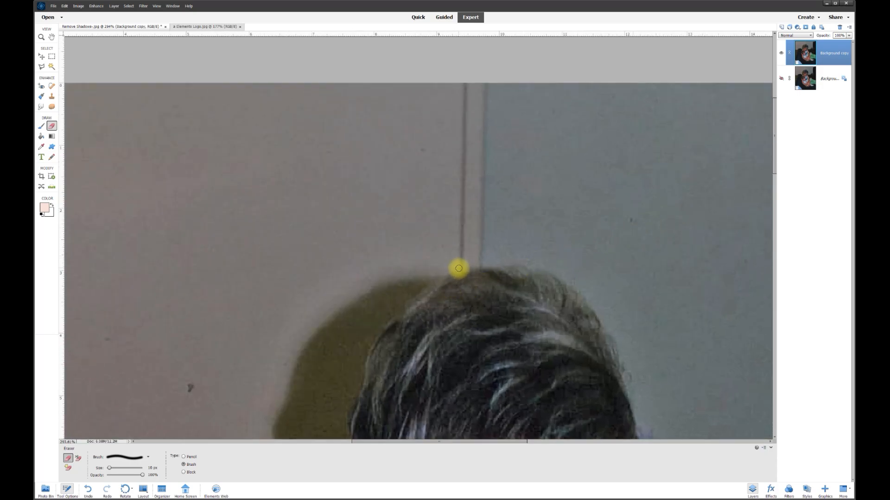
click(457, 268)
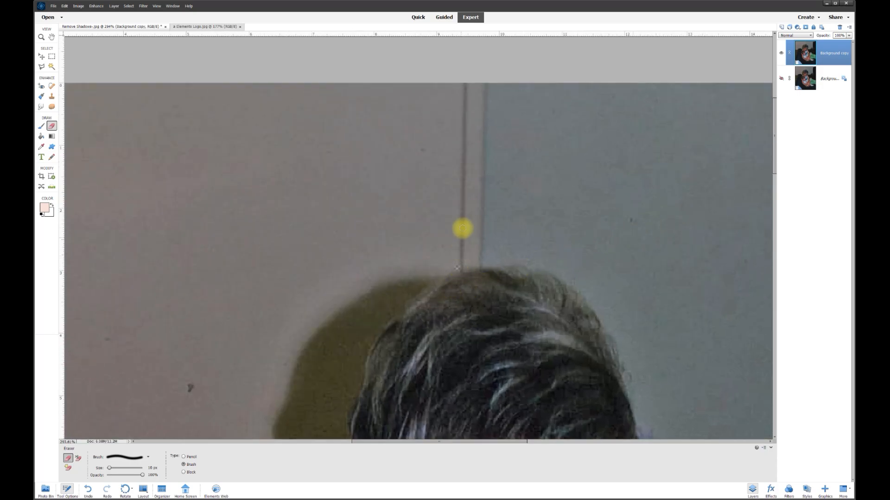
shift+click(462, 82)
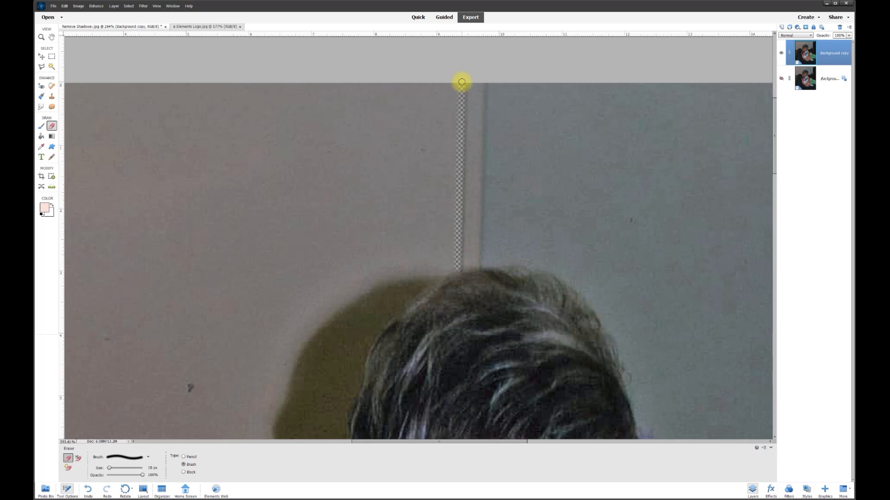
Erase a narrow strip along the shadowed side of the woman's hair, from the moulding down to just above her ear
drag(774, 168, 776, 200)
scroll(440, 125, up, 3)
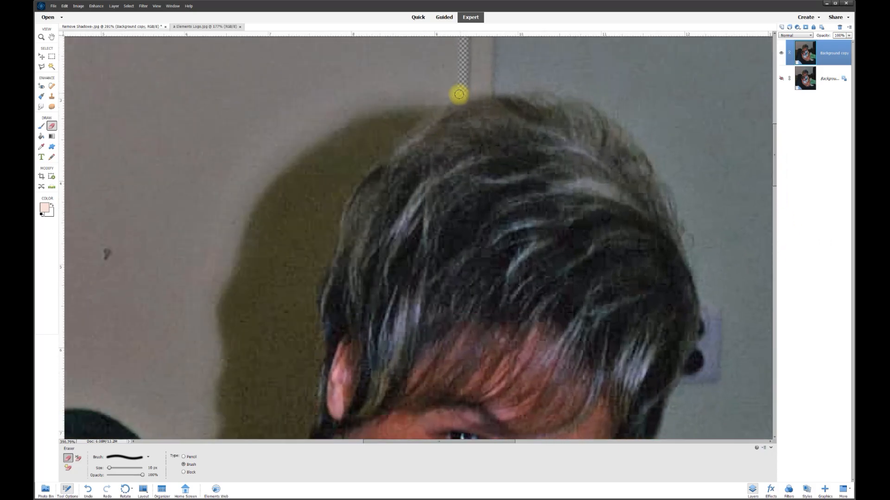
mouse_move(448, 100)
mouse_down()
mouse_move(378, 148)
mouse_move(341, 201)
mouse_move(317, 277)
mouse_move(317, 334)
mouse_up()
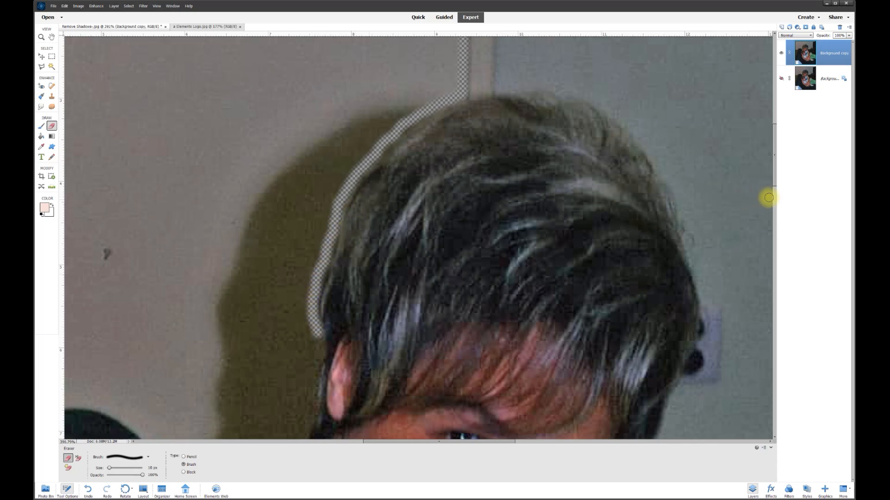
Continue the erased outline past the woman's ear, neck and shoulder to the sofa, and over the sofa back's upper edge
scroll(774, 186, down, 3)
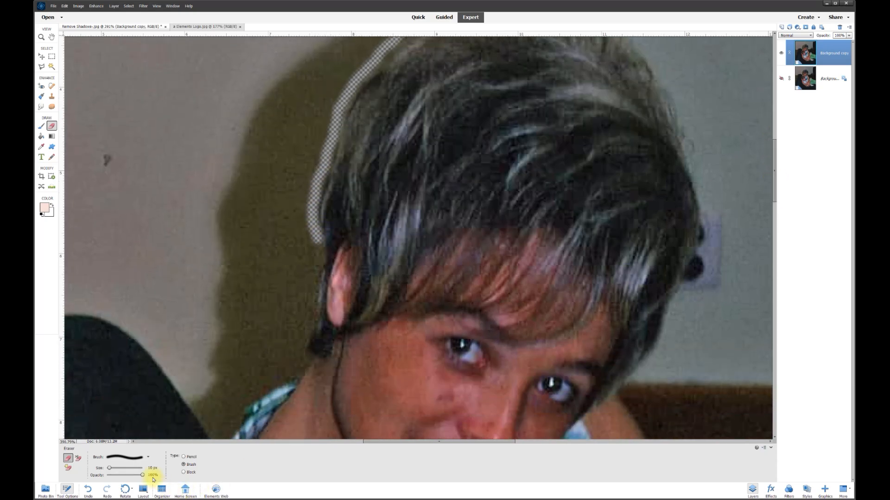
mouse_move(319, 244)
mouse_down()
mouse_move(305, 342)
mouse_move(723, 226)
mouse_move(765, 189)
mouse_move(609, 199)
mouse_move(598, 216)
mouse_move(547, 240)
mouse_move(527, 276)
mouse_move(507, 271)
mouse_up()
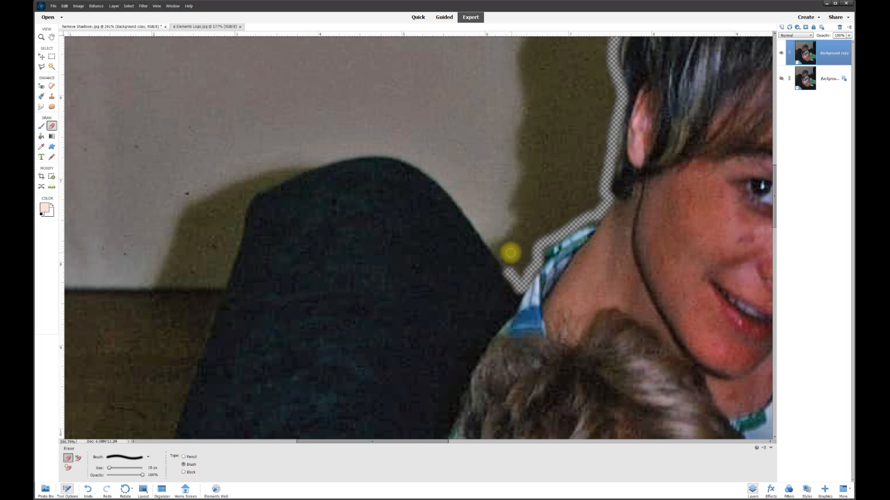
shift+click(470, 213)
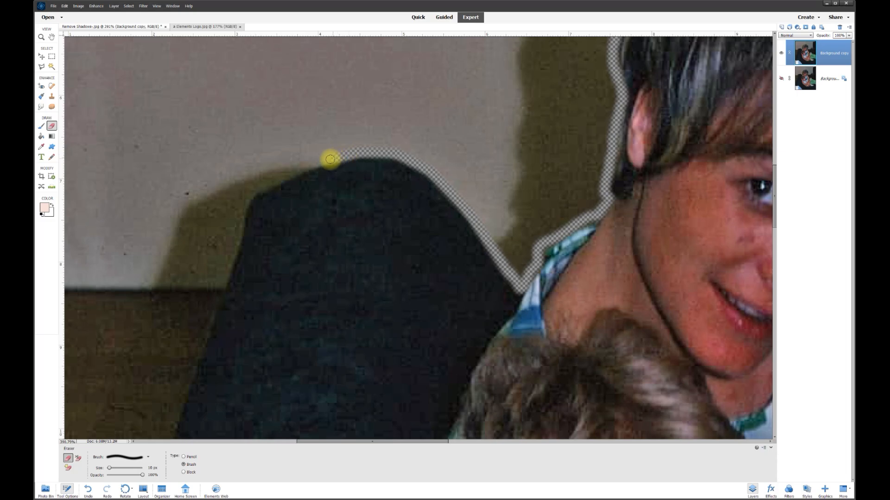
drag(318, 163, 250, 190)
Extend the erased outline around the corner of the sofa back and down the sofa's outer side beside the floor
drag(775, 226, 775, 232)
drag(426, 442, 387, 442)
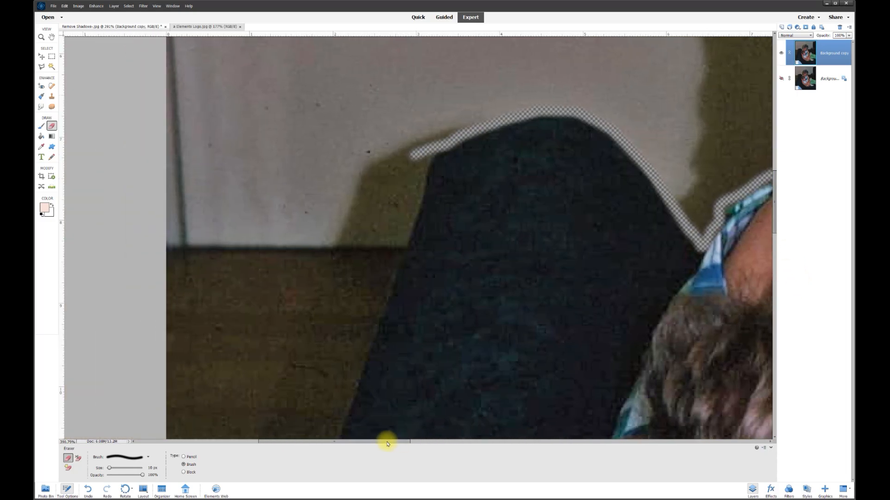
scroll(430, 153, up, 3)
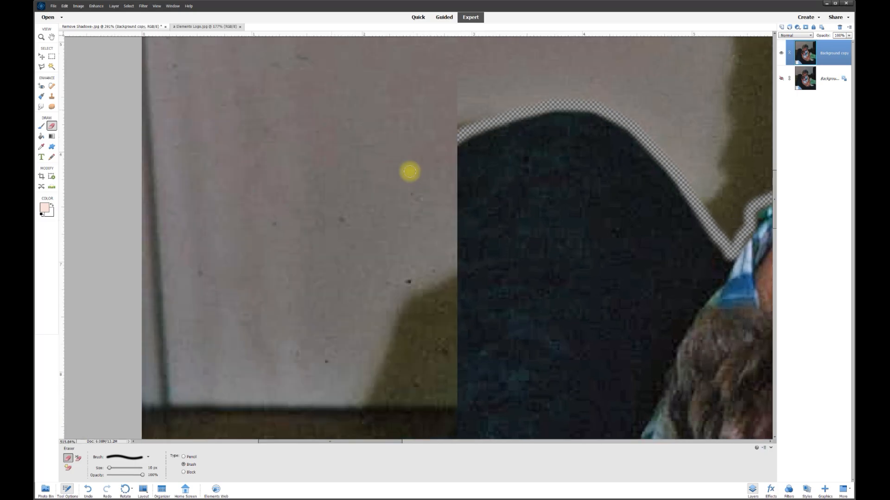
drag(437, 147, 343, 424)
drag(774, 208, 777, 327)
shift+click(260, 322)
shift+click(228, 407)
shift+click(185, 234)
shift+click(152, 351)
Finish the erased strip along the lower part of the sofa's outer side until it runs off the photo's edge
drag(357, 442, 318, 435)
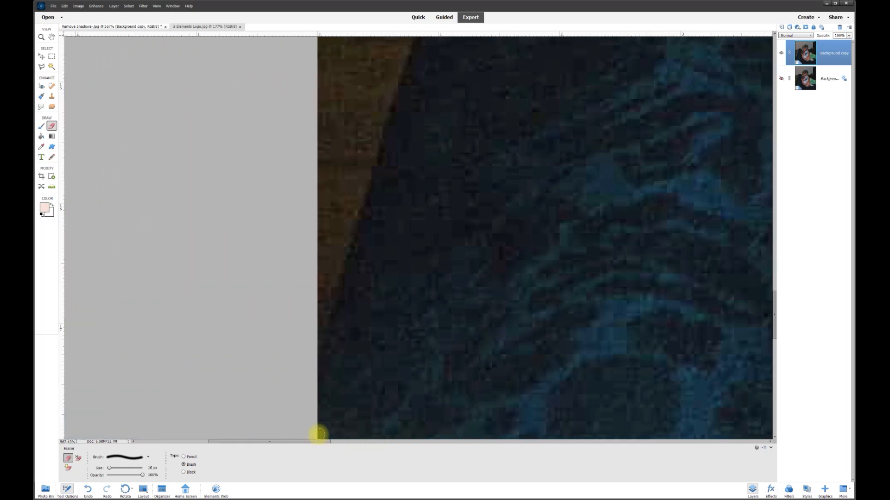
scroll(477, 230, down, 2)
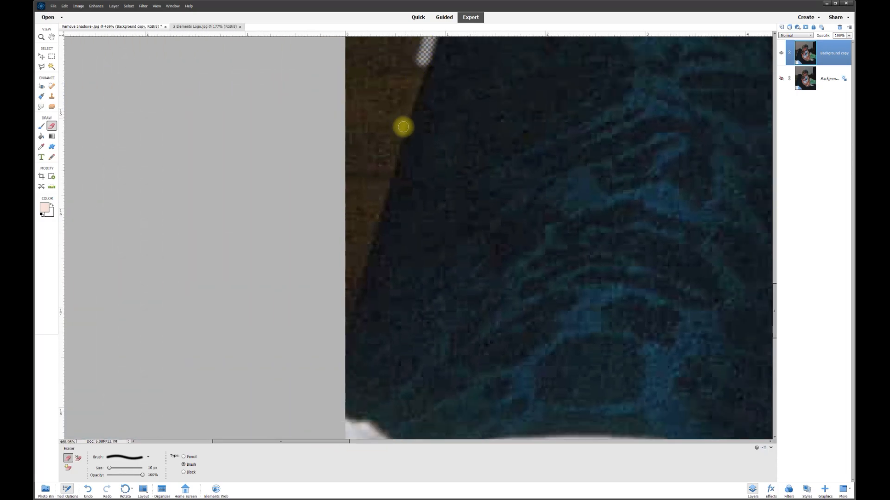
shift+click(389, 164)
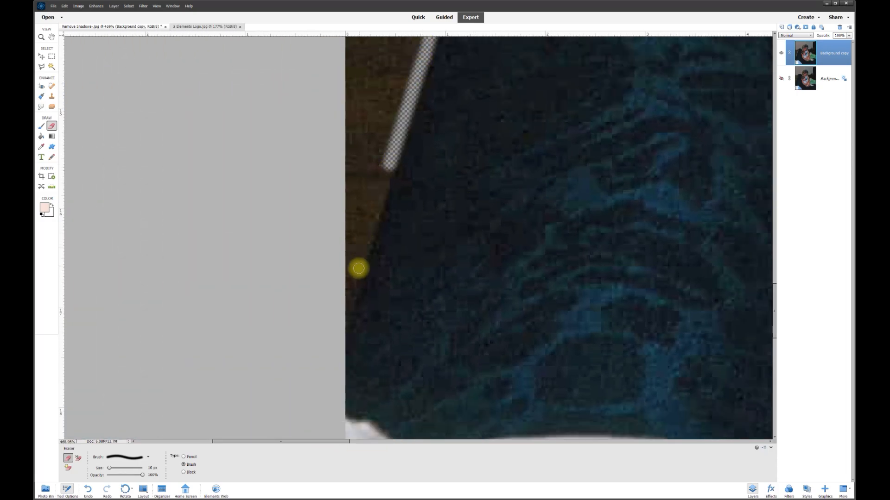
shift+click(359, 271)
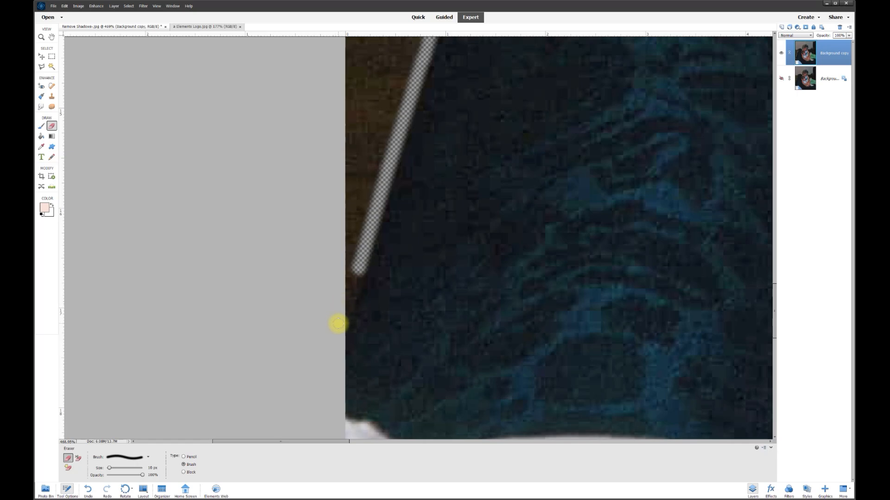
scroll(590, 141, down, 5)
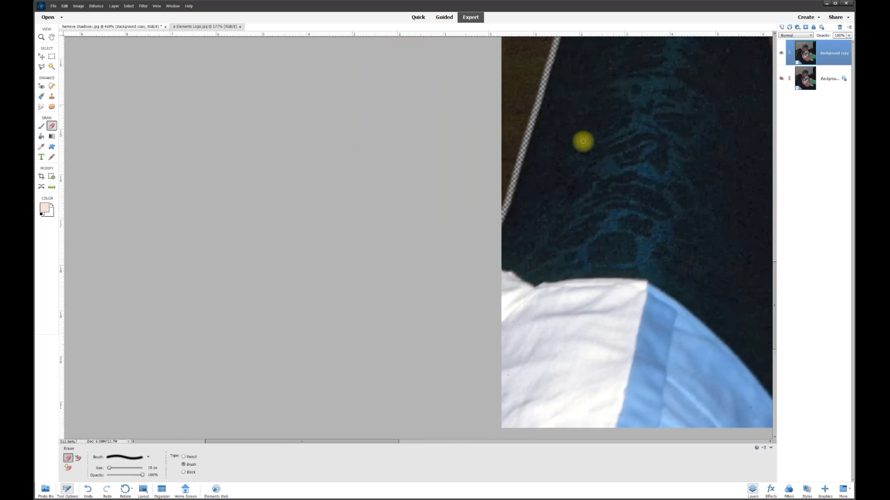
scroll(535, 140, down, 4)
scroll(423, 175, up, 3)
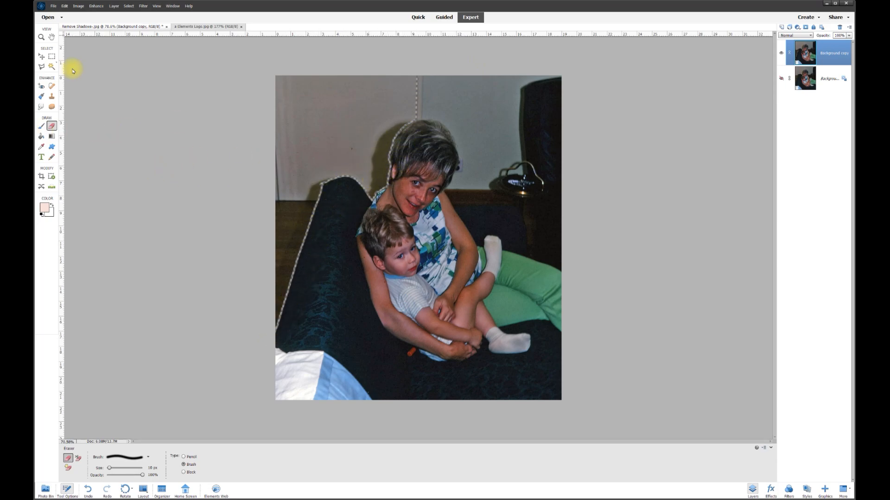
click(42, 67)
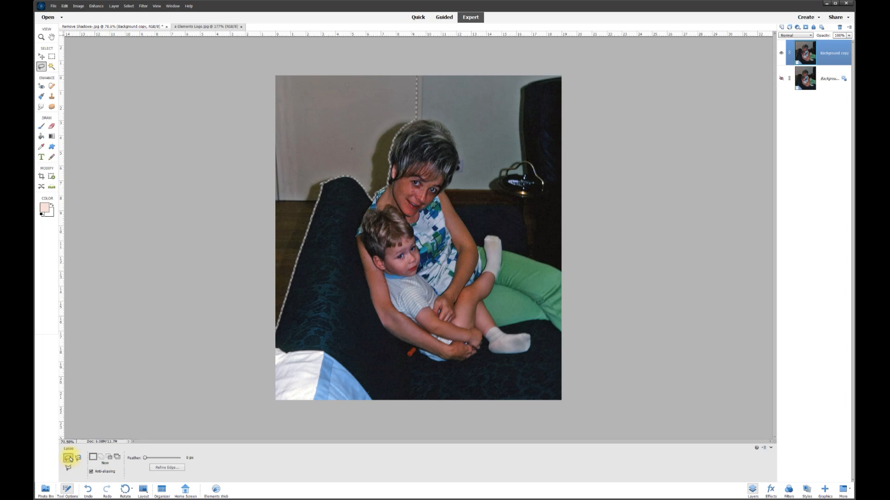
mouse_move(307, 178)
mouse_down()
mouse_move(317, 244)
mouse_move(407, 234)
mouse_move(403, 165)
mouse_move(366, 131)
mouse_move(343, 172)
mouse_move(317, 179)
mouse_up()
key(ctrl+d)
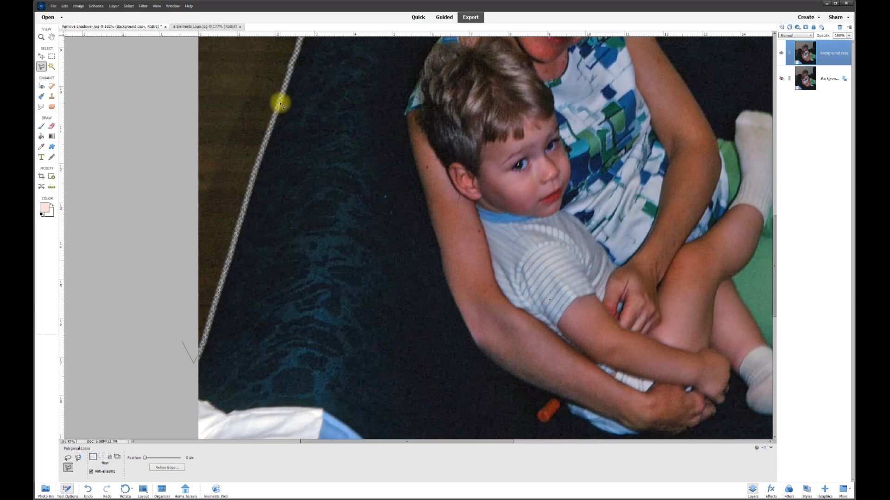
Select the wall and floor area enclosed by the erased outline with the Polygonal Lasso and delete it from the Background copy layer
click(291, 70)
mouse_move(309, 30)
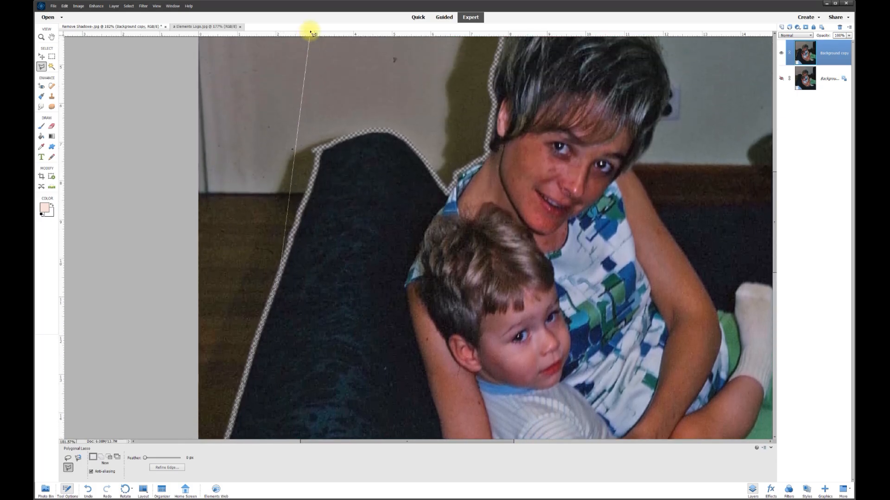
click(318, 171)
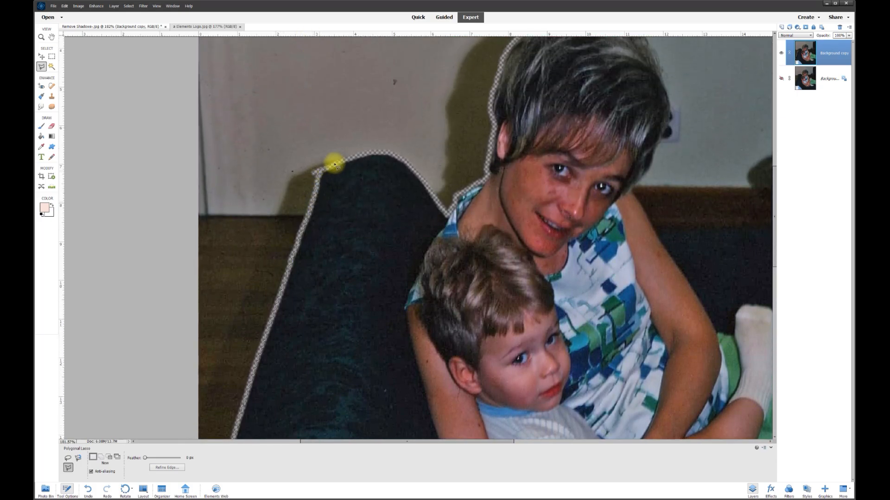
click(409, 163)
click(440, 204)
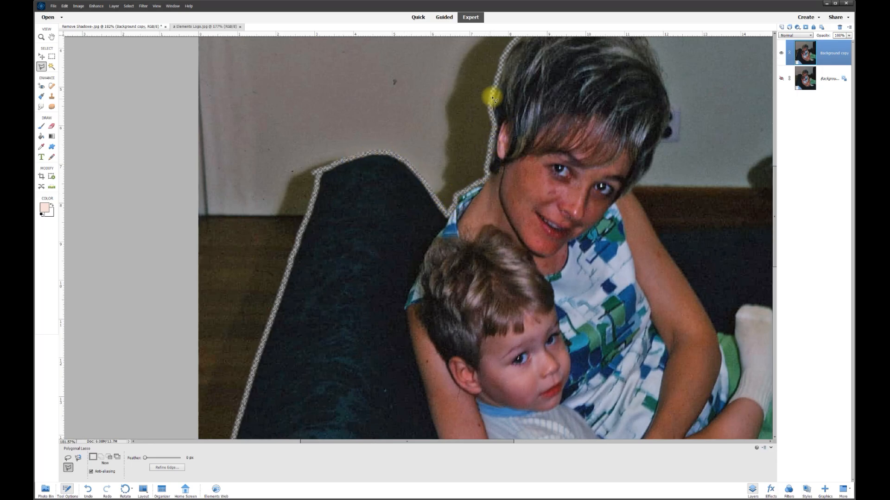
scroll(511, 50, up, 3)
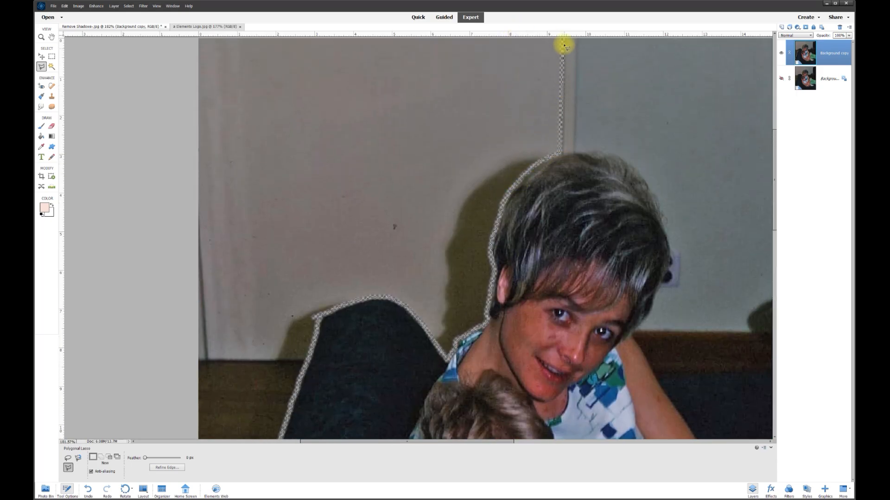
scroll(563, 79, up, 2)
click(564, 109)
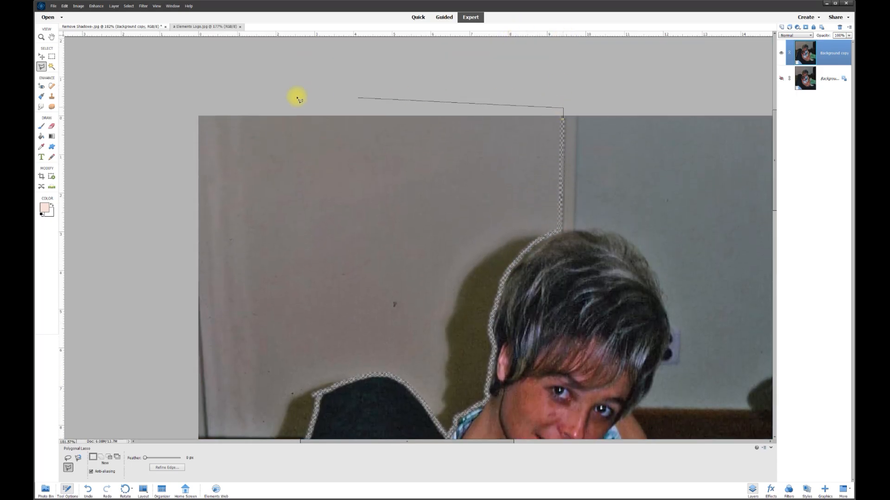
double_click(175, 107)
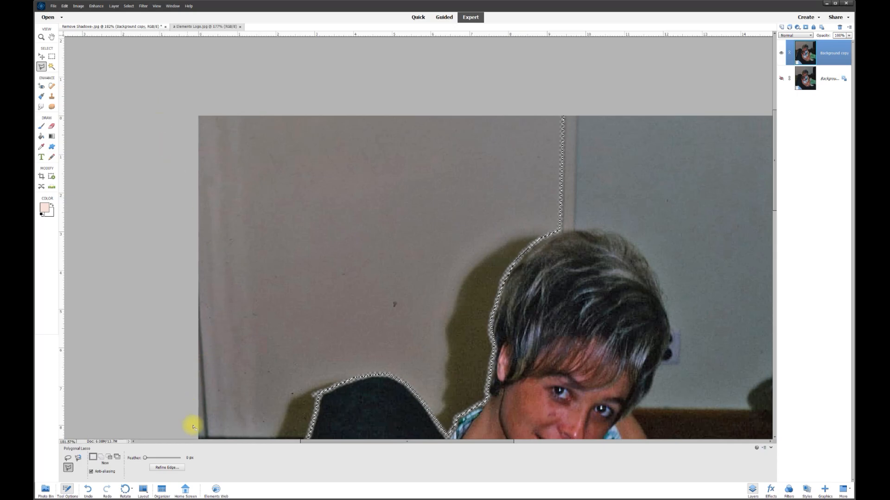
scroll(334, 357, down, 4)
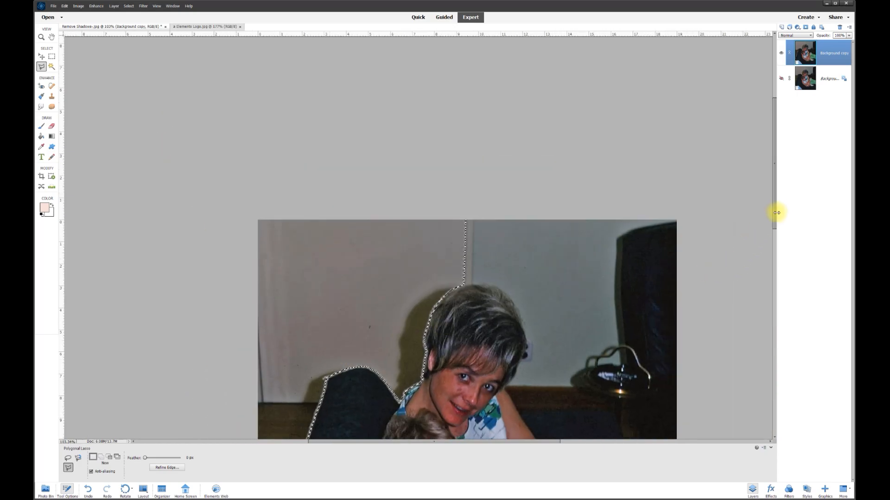
drag(775, 223, 775, 293)
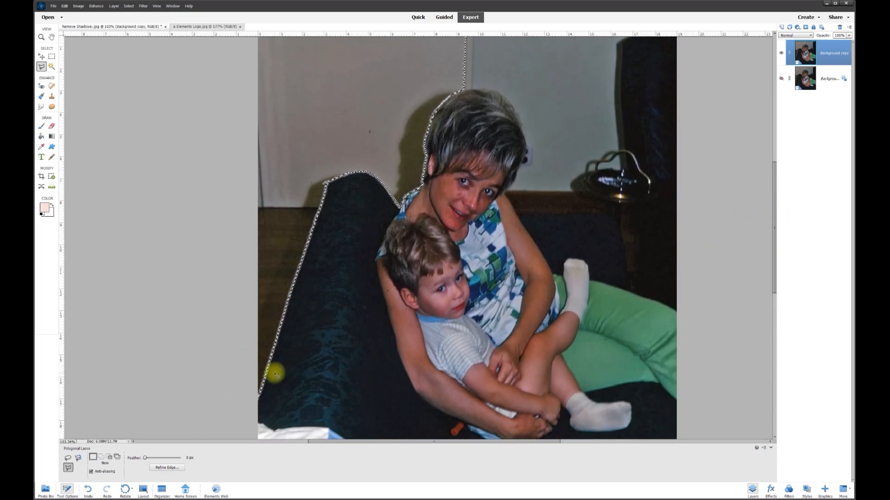
scroll(477, 133, down, 2)
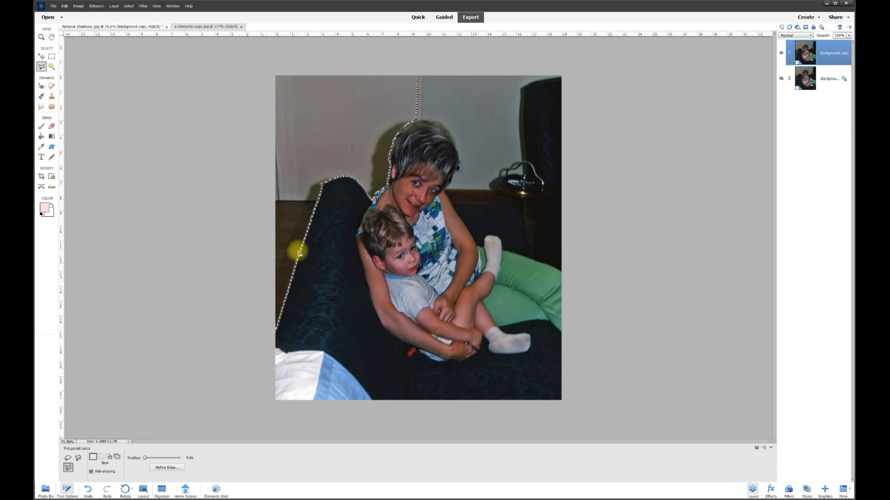
key(Delete)
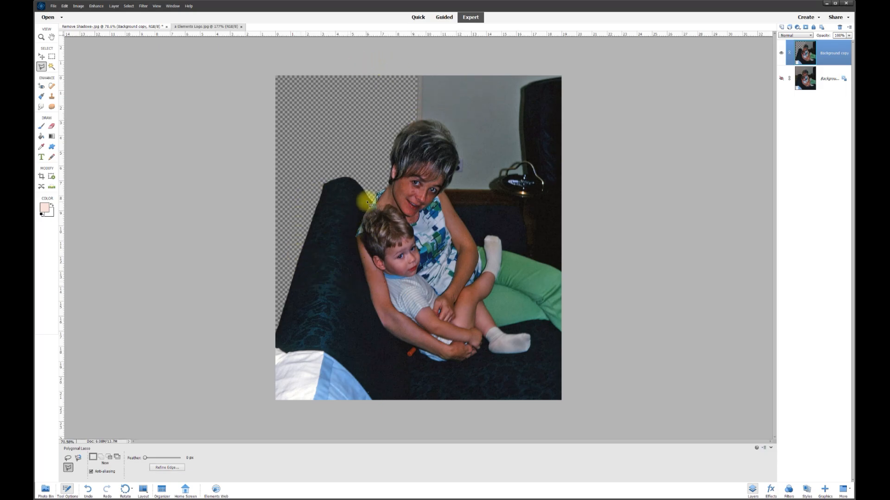
click(42, 57)
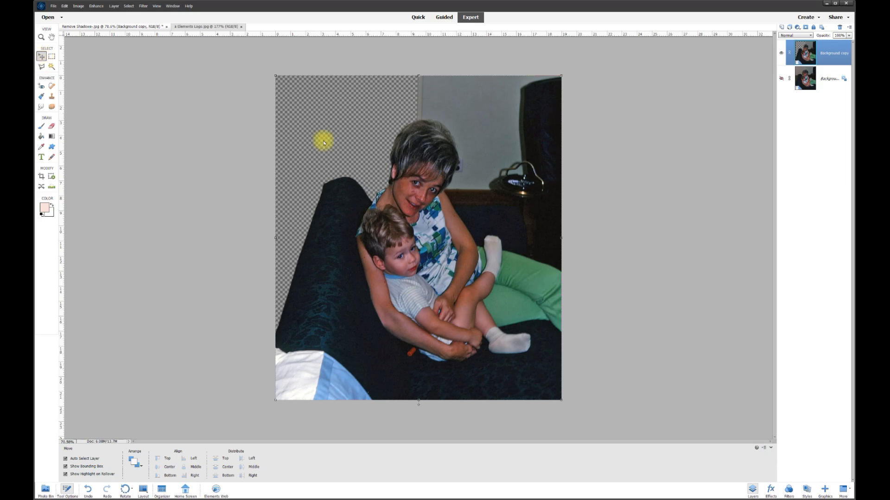
Toggle the original Background layer's visibility to compare it with the cut-out, and leave the layer shown
scroll(338, 155, up, 1)
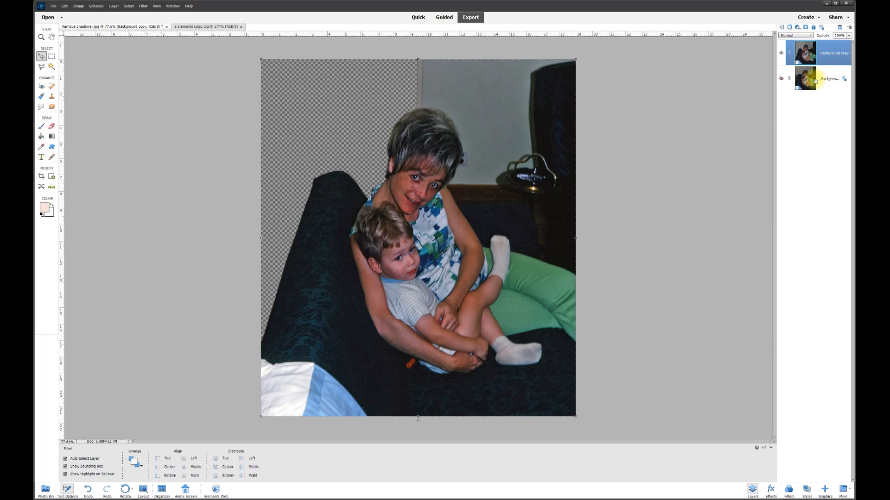
click(781, 79)
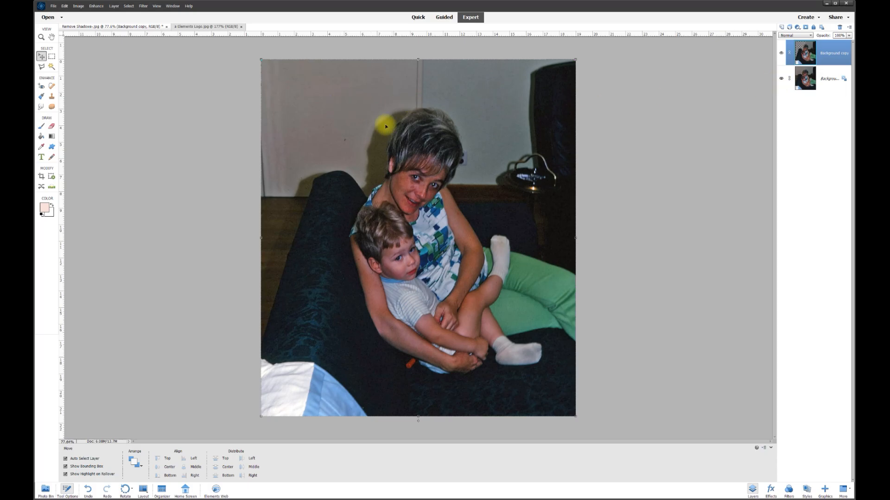
click(781, 79)
click(781, 79)
click(781, 79)
click(781, 80)
click(781, 79)
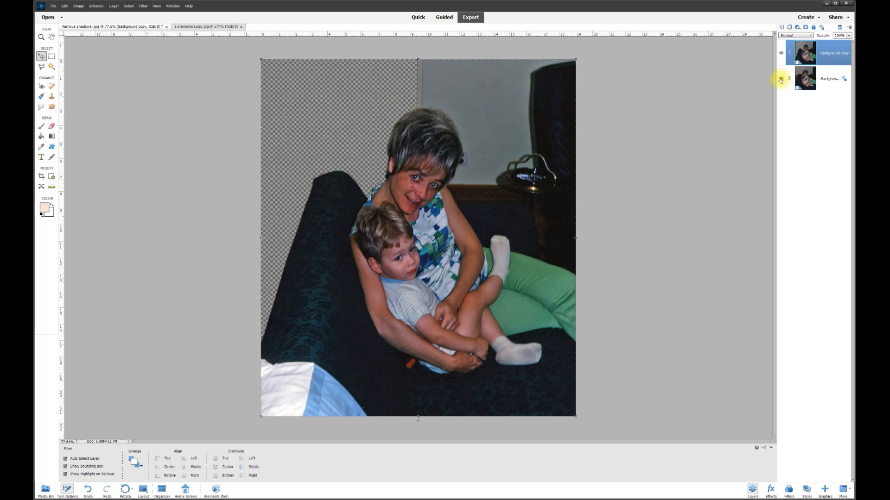
click(781, 79)
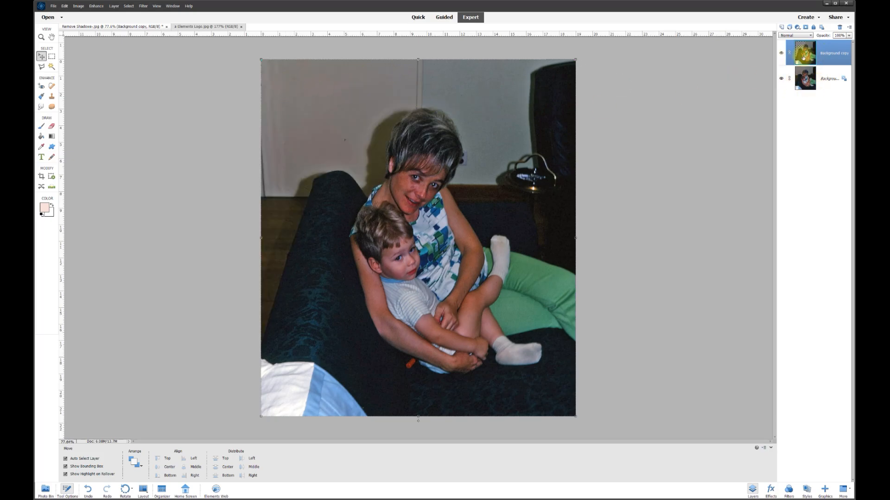
click(781, 79)
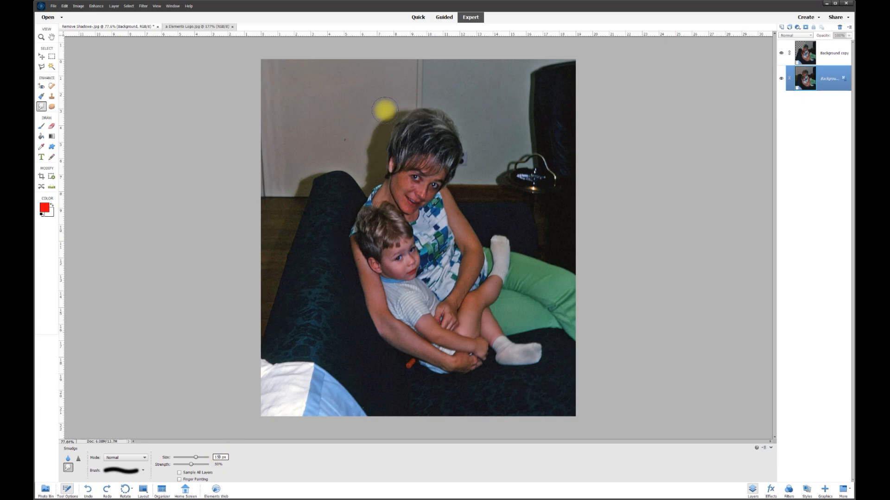
Smudge away the shadows beside the woman's hair and the sofa on the Background layer, using a 150 px brush at 50% strength
mouse_move(395, 112)
mouse_down()
mouse_move(376, 114)
mouse_move(407, 128)
mouse_move(384, 118)
mouse_move(375, 124)
mouse_move(401, 138)
mouse_move(397, 123)
mouse_move(363, 137)
mouse_move(404, 155)
mouse_move(367, 142)
mouse_move(394, 168)
mouse_up()
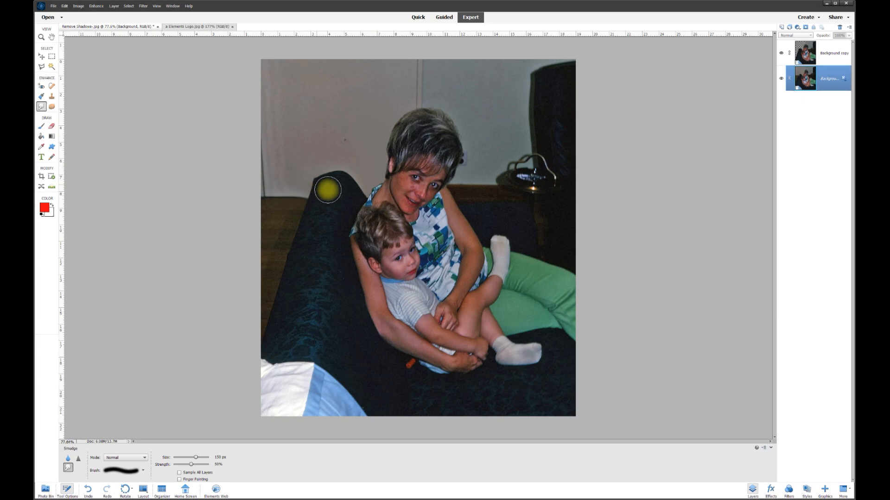
drag(337, 178, 333, 181)
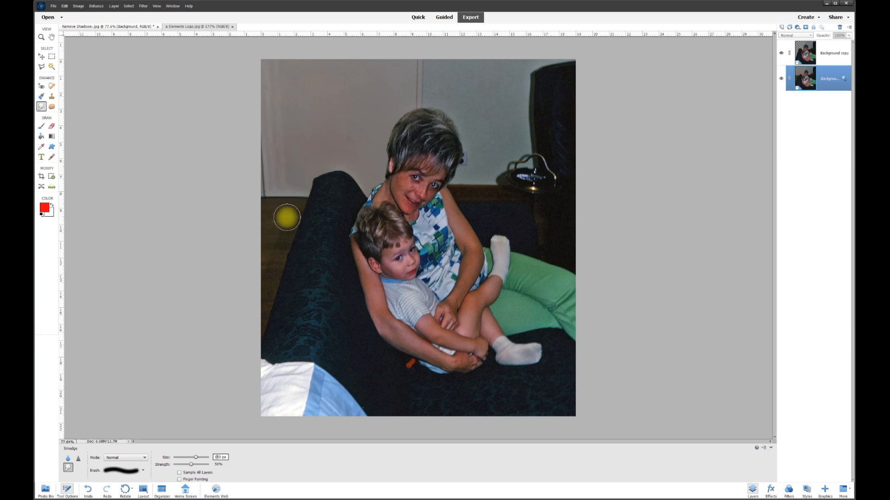
drag(291, 221, 316, 224)
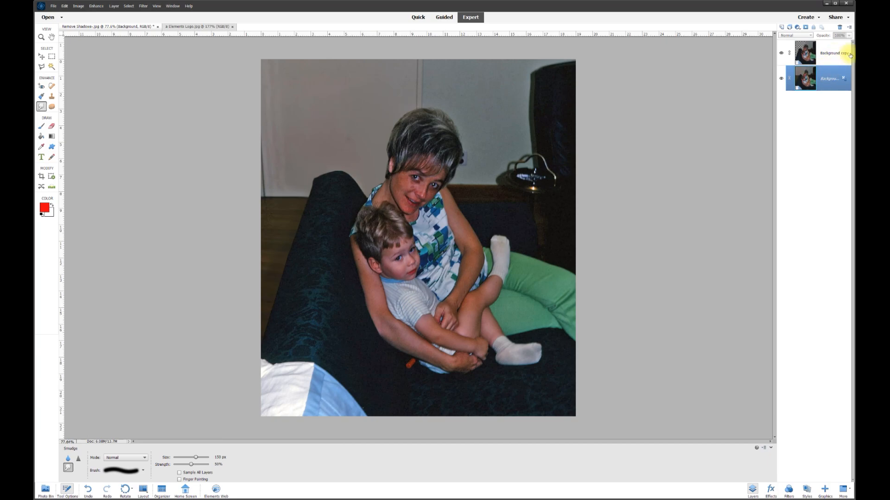
Merge the Background copy layer down into the Background and turn the result into a regular layer
right_click(830, 59)
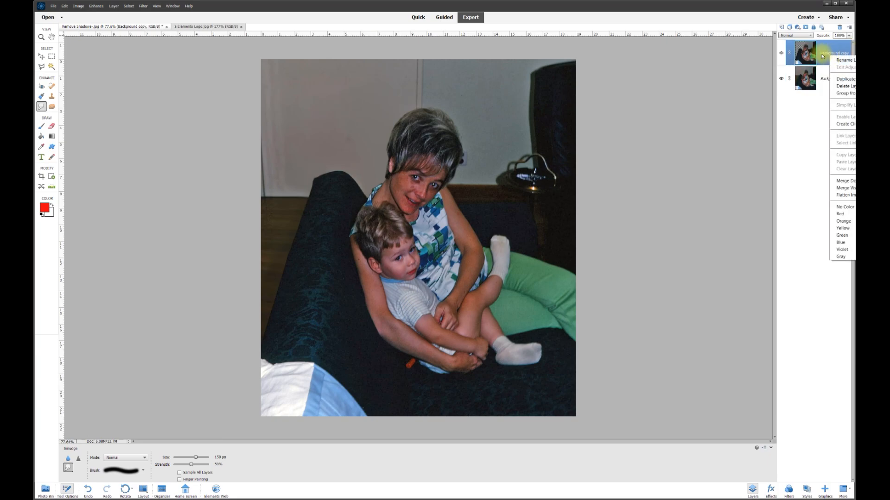
click(842, 180)
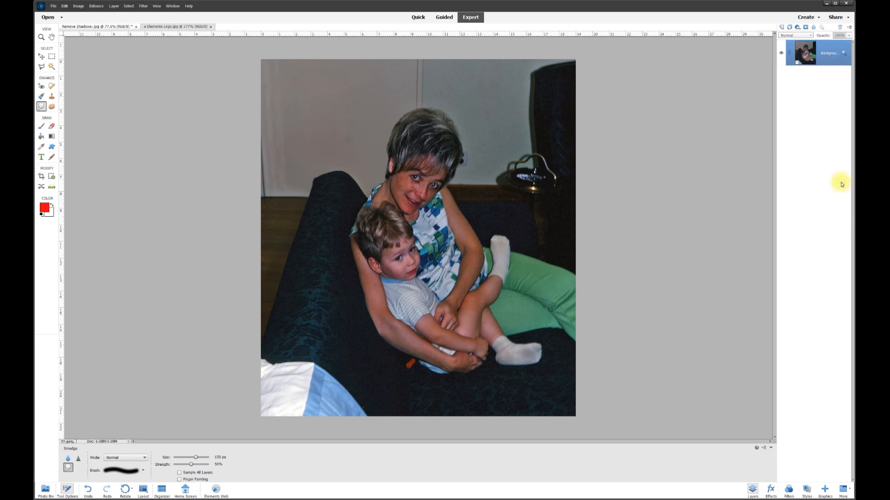
click(782, 55)
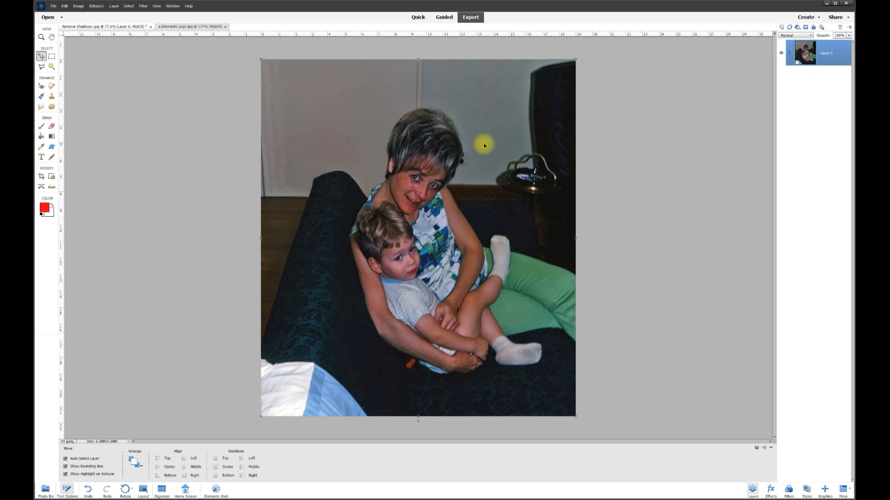
Duplicate Layer 0 within the same document and hide the original layer
right_click(811, 54)
click(830, 75)
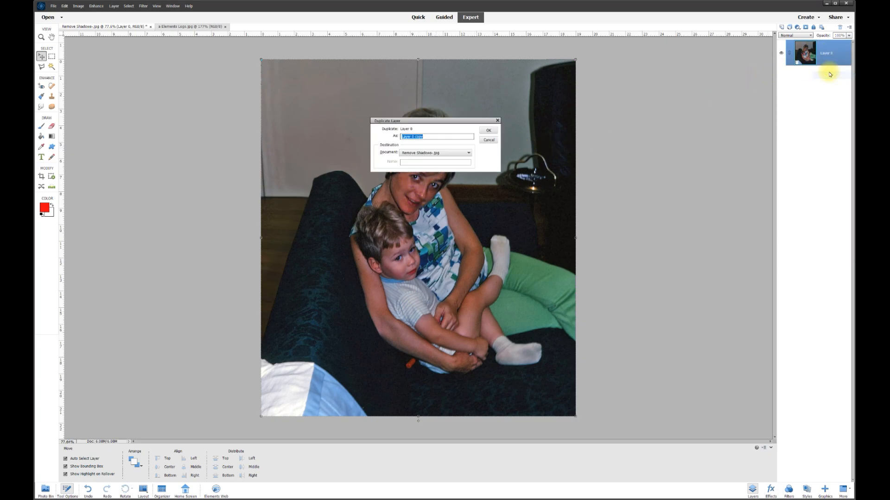
click(489, 130)
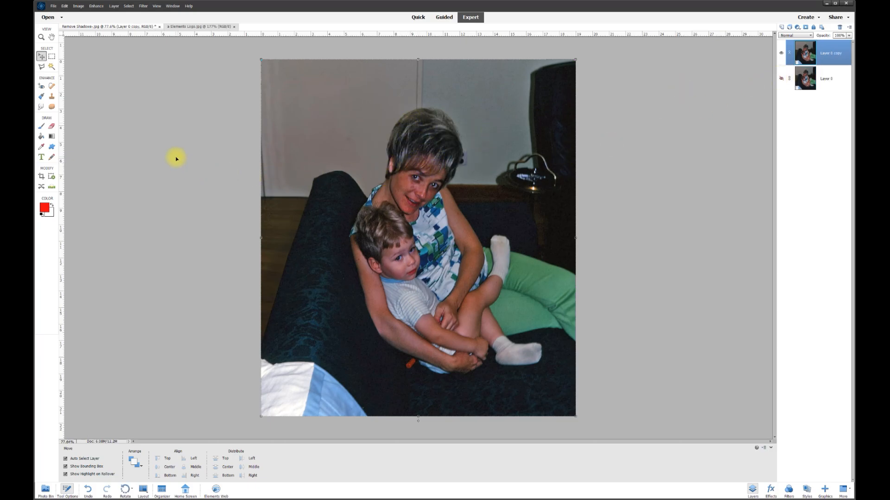
Erase along the inner edge of the woman's hair, face and neck on Layer 0 copy with a 50 px eraser brush
click(52, 126)
scroll(437, 133, up, 5)
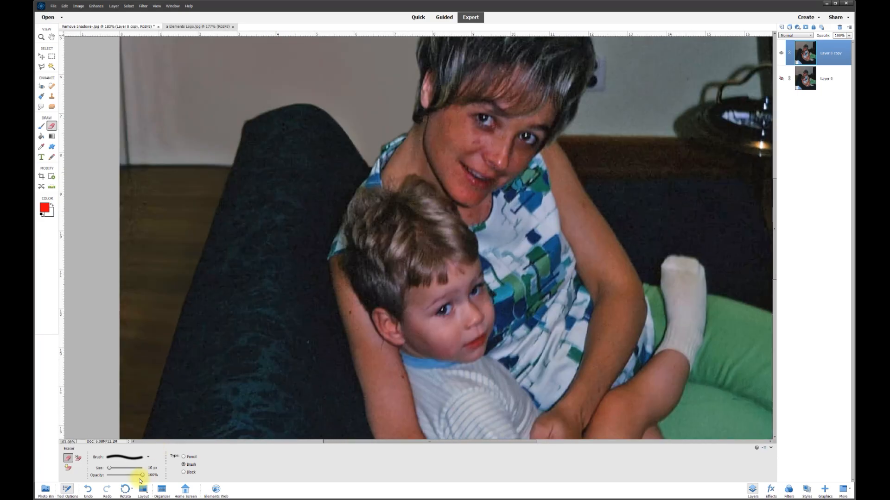
click(153, 468)
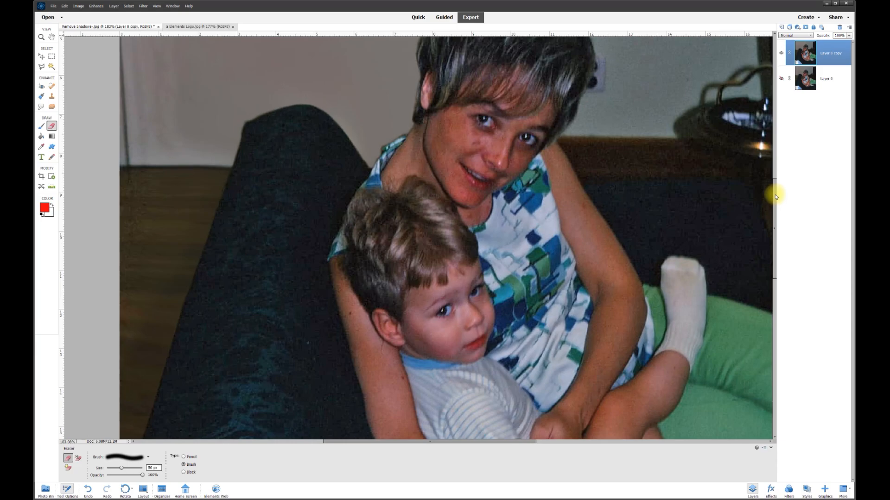
scroll(773, 195, up, 2)
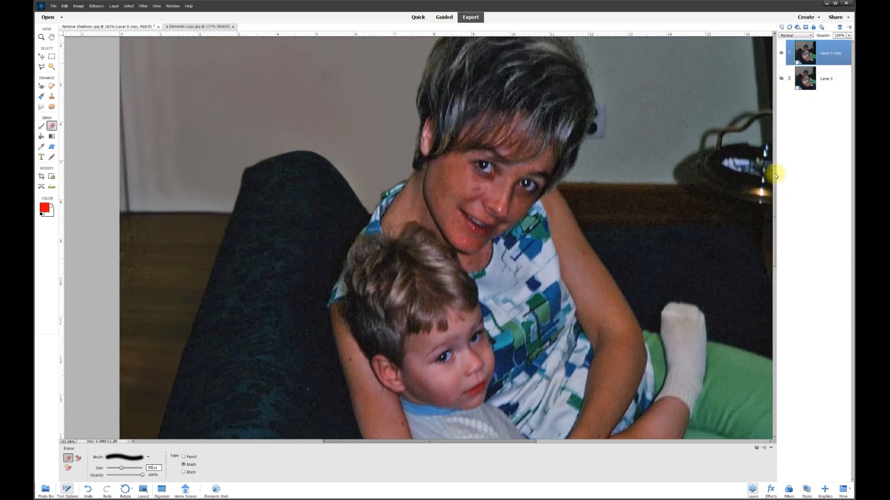
drag(774, 173, 774, 163)
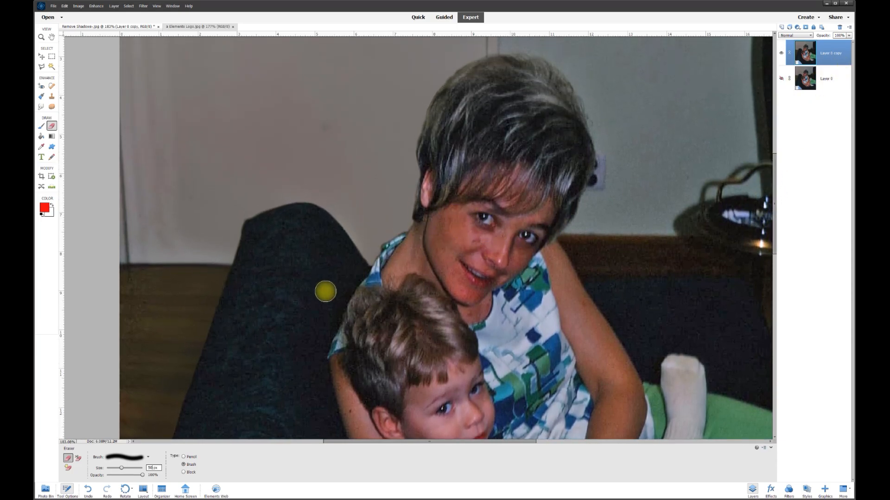
mouse_move(393, 276)
mouse_down()
mouse_move(425, 228)
mouse_move(429, 150)
mouse_move(445, 102)
mouse_move(488, 69)
mouse_move(530, 69)
mouse_move(550, 82)
mouse_move(568, 116)
mouse_move(581, 162)
mouse_move(564, 203)
mouse_move(481, 284)
mouse_move(472, 312)
mouse_move(426, 263)
mouse_move(396, 274)
mouse_move(445, 248)
mouse_move(467, 276)
mouse_move(442, 240)
mouse_move(497, 262)
mouse_move(460, 258)
mouse_up()
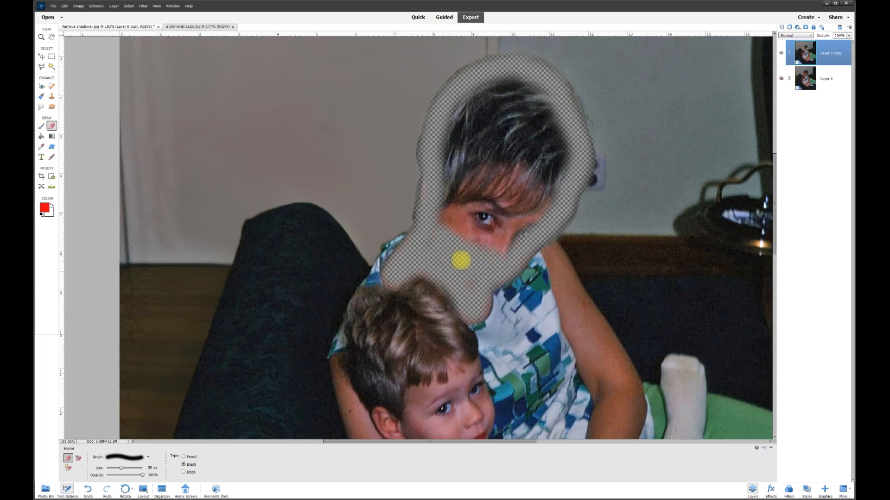
Lasso the remaining part of the woman's head on Layer 0 copy and delete it
click(42, 69)
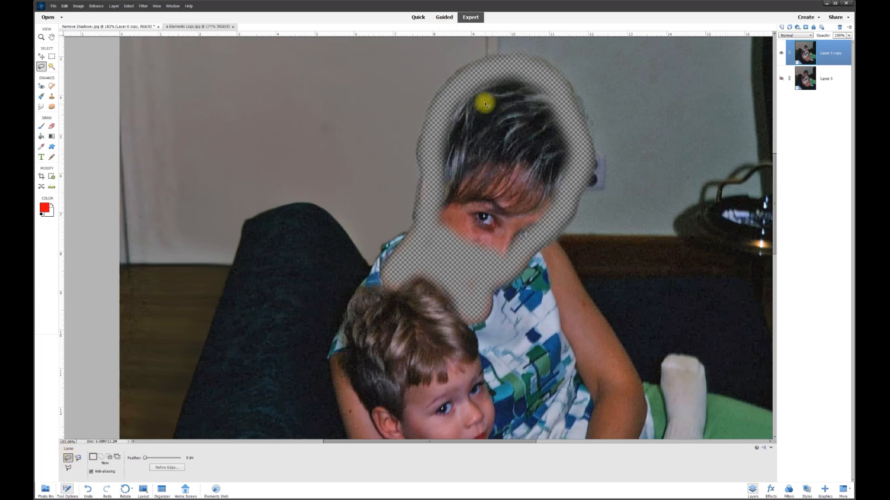
mouse_move(496, 69)
mouse_down()
mouse_move(447, 109)
mouse_move(436, 133)
mouse_move(421, 233)
mouse_move(469, 261)
mouse_move(494, 265)
mouse_move(517, 252)
mouse_move(570, 188)
mouse_move(579, 125)
mouse_move(523, 69)
mouse_up()
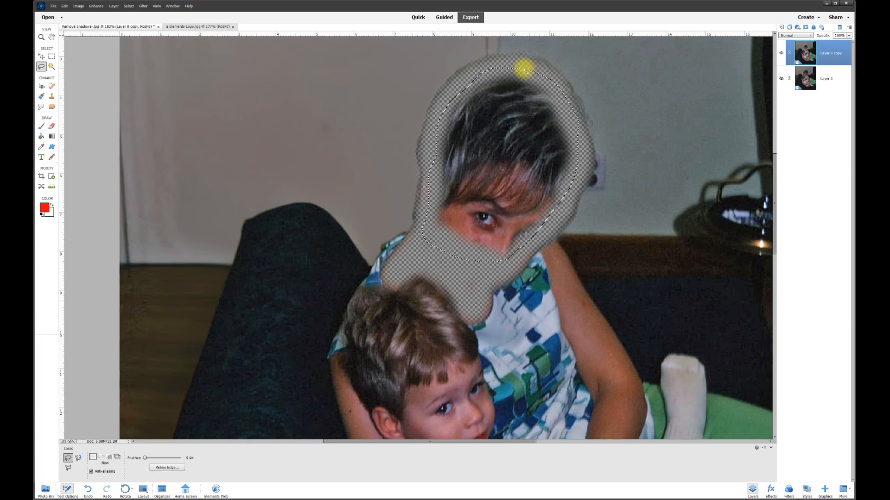
key(Delete)
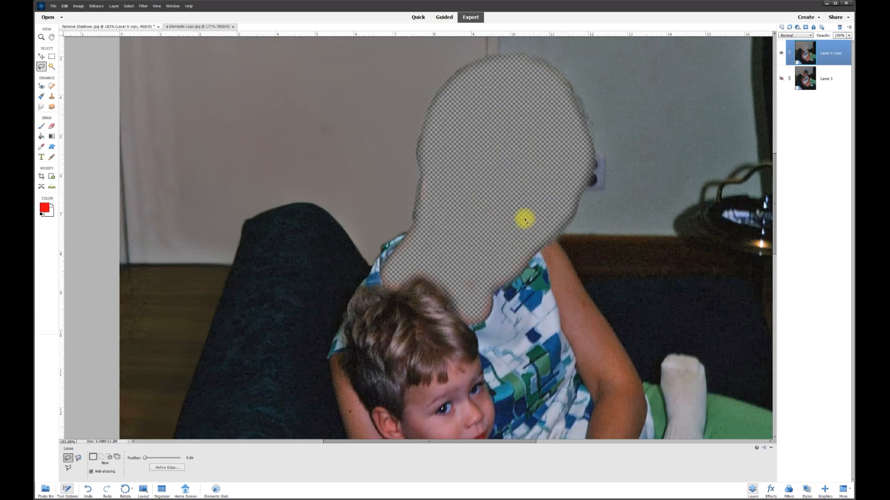
scroll(528, 206, down, 2)
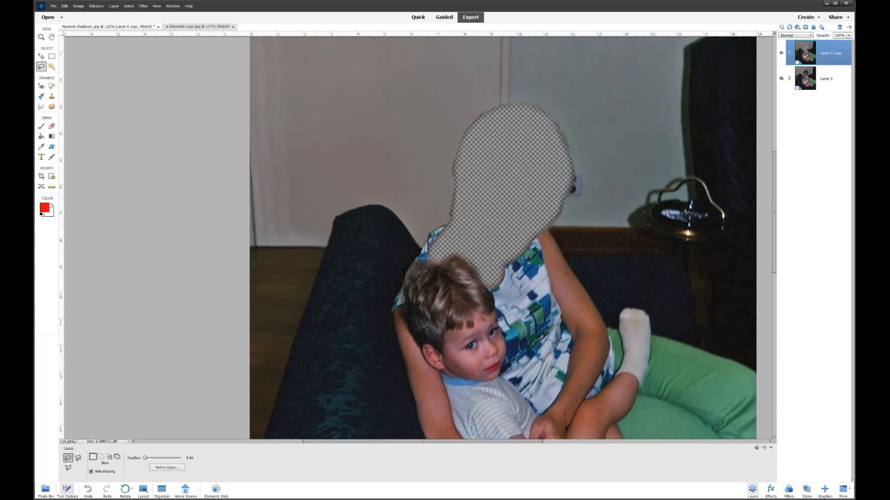
Toggle Layer 0's visibility to compare it through the cut-out, leave it shown and make it the active layer
click(41, 57)
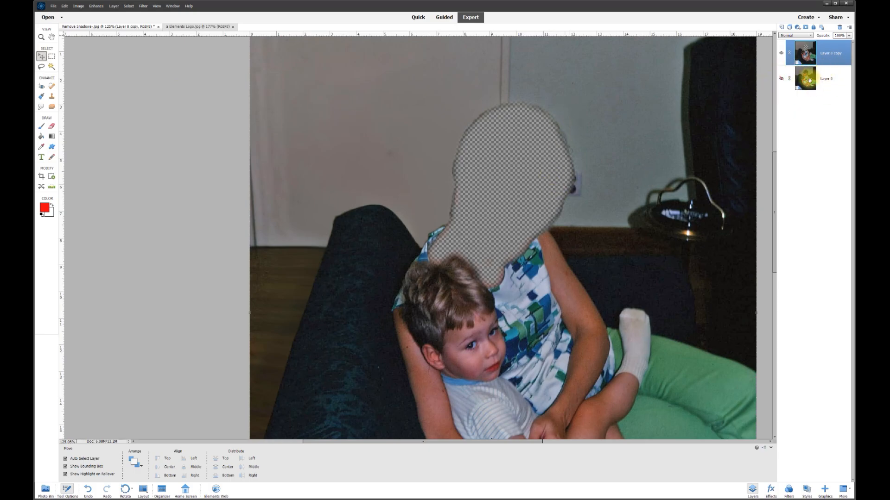
click(782, 79)
click(782, 79)
click(781, 79)
click(782, 79)
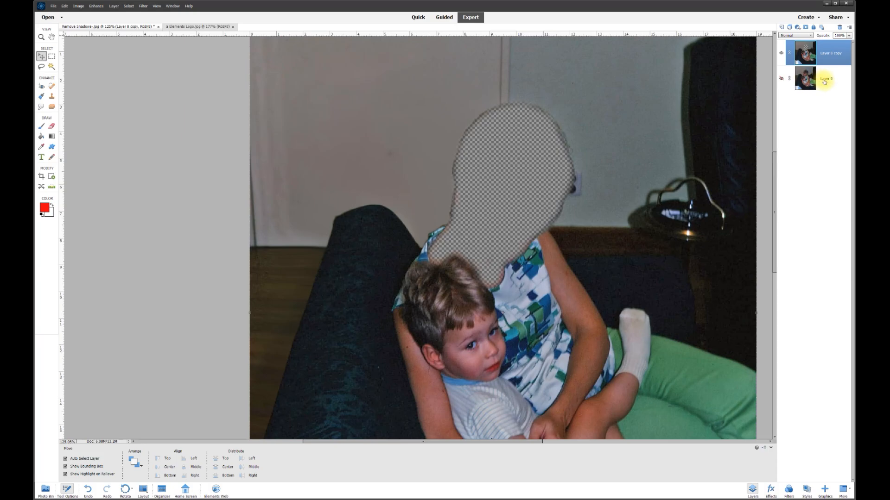
click(781, 80)
click(823, 78)
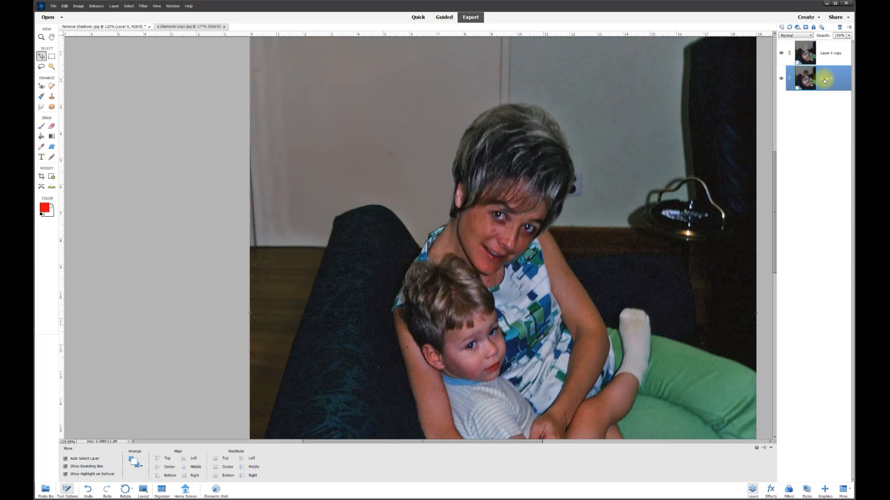
Set Layer 0's brightness to 41 and contrast to -36 with Brightness/Contrast, comparing the preview before applying
click(95, 6)
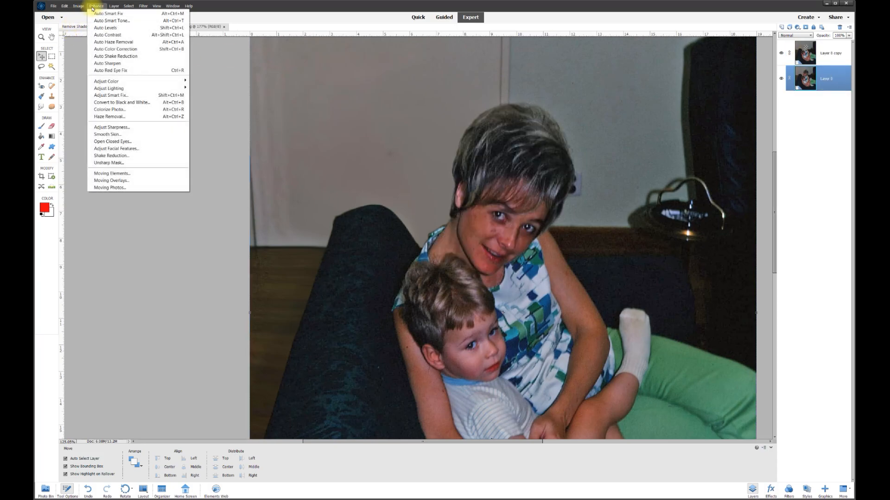
mouse_move(109, 89)
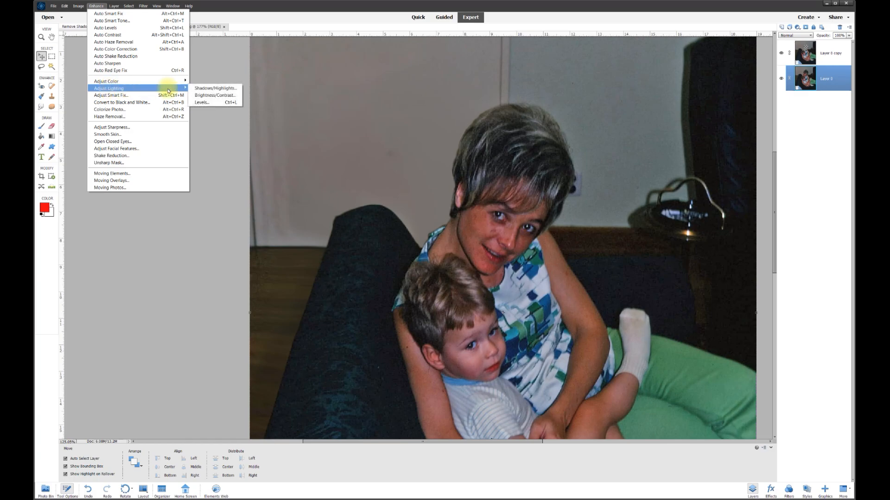
click(213, 89)
drag(184, 101, 150, 101)
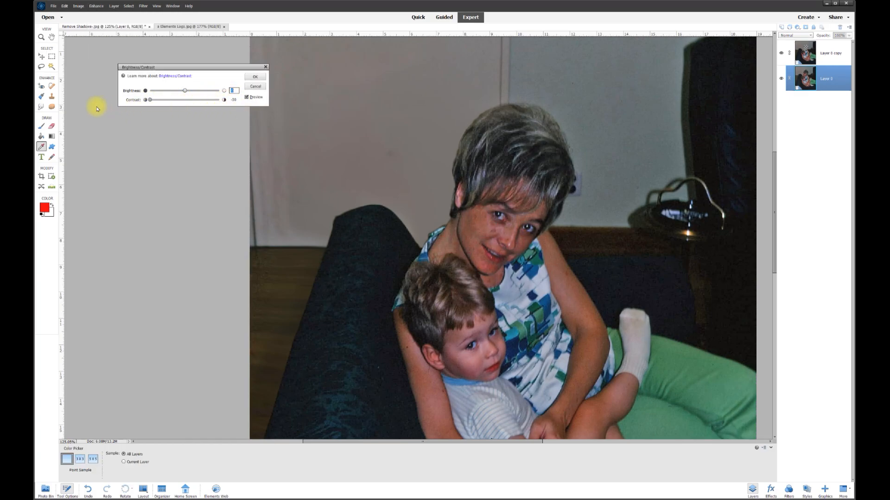
drag(147, 105, 186, 89)
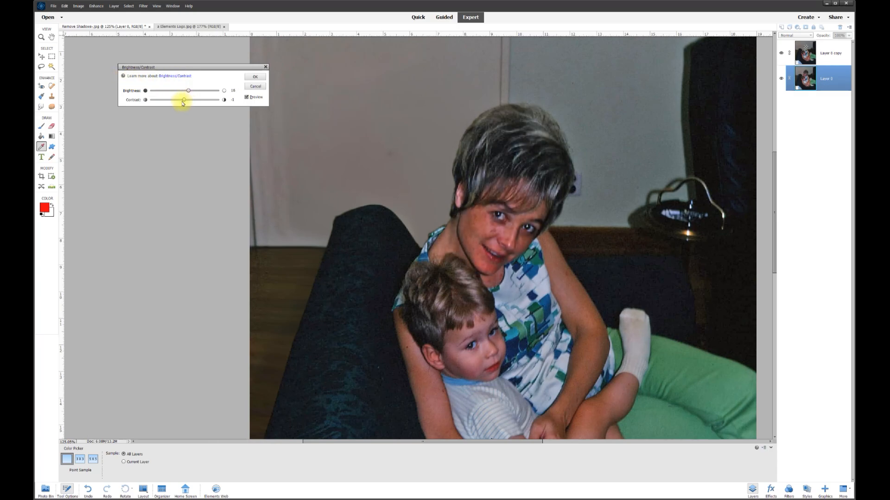
drag(183, 102, 161, 100)
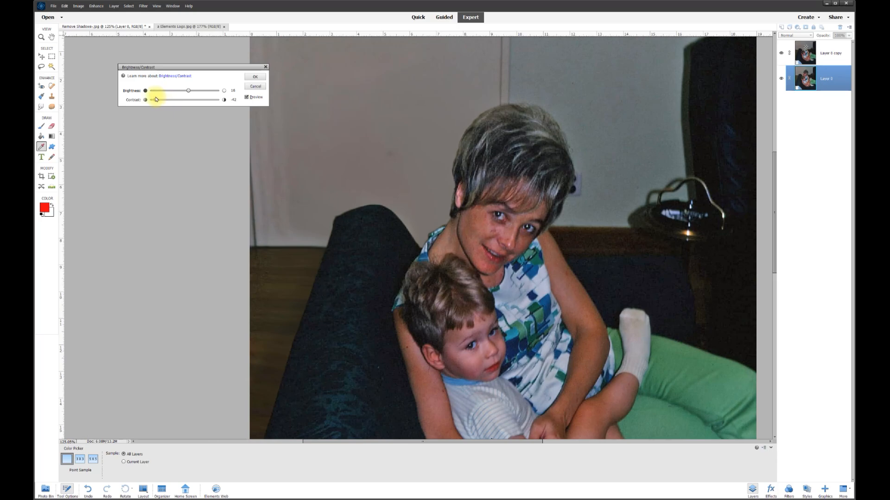
click(248, 99)
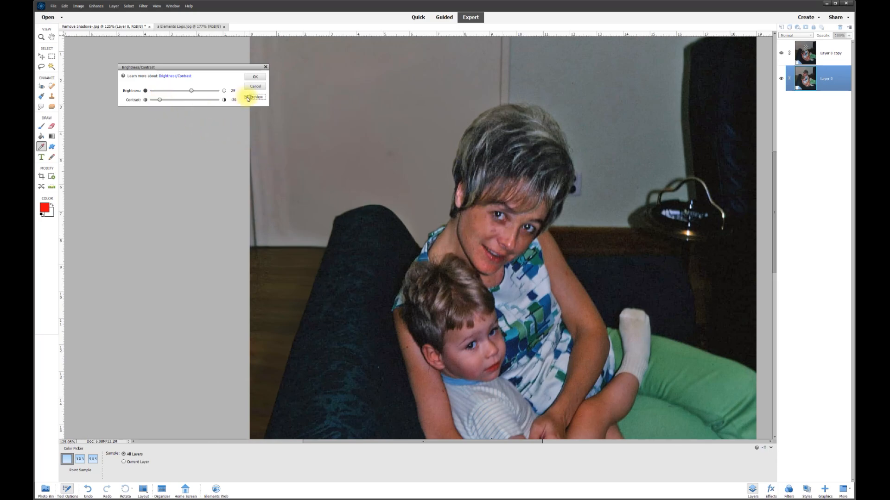
click(247, 98)
click(248, 98)
click(247, 98)
click(248, 96)
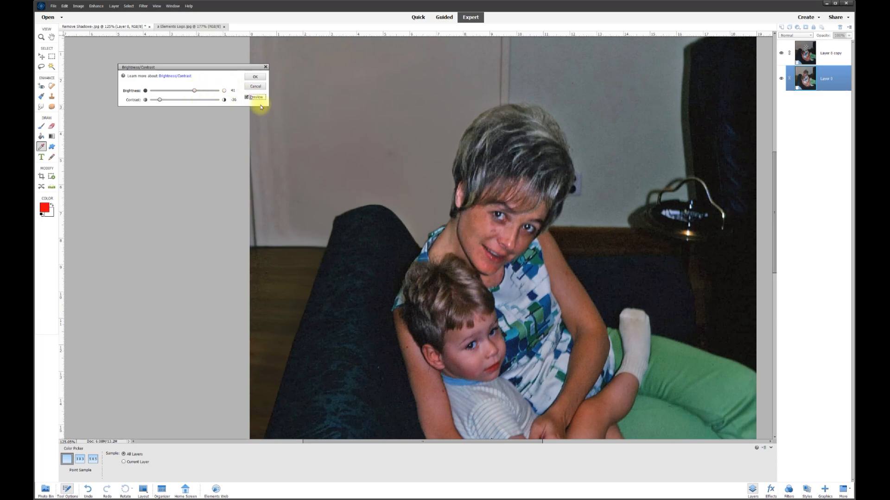
click(255, 77)
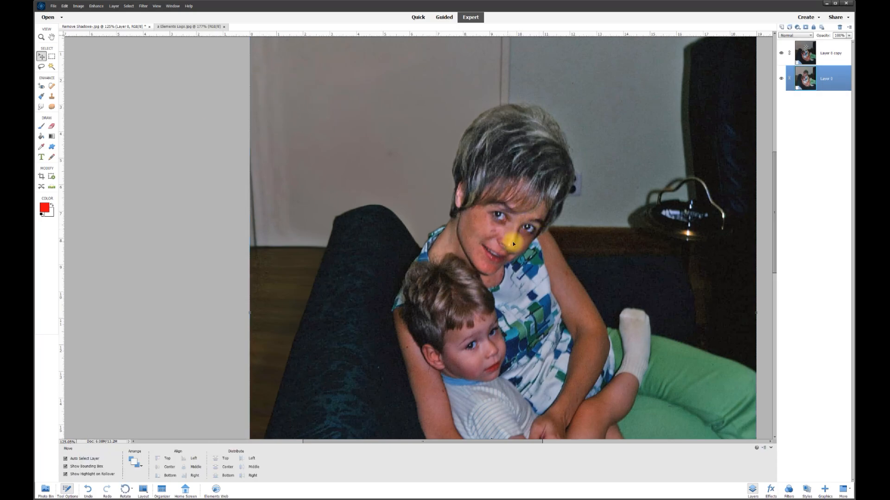
Reduce Layer 0's master saturation to -10 with Hue/Saturation
click(96, 6)
mouse_move(115, 82)
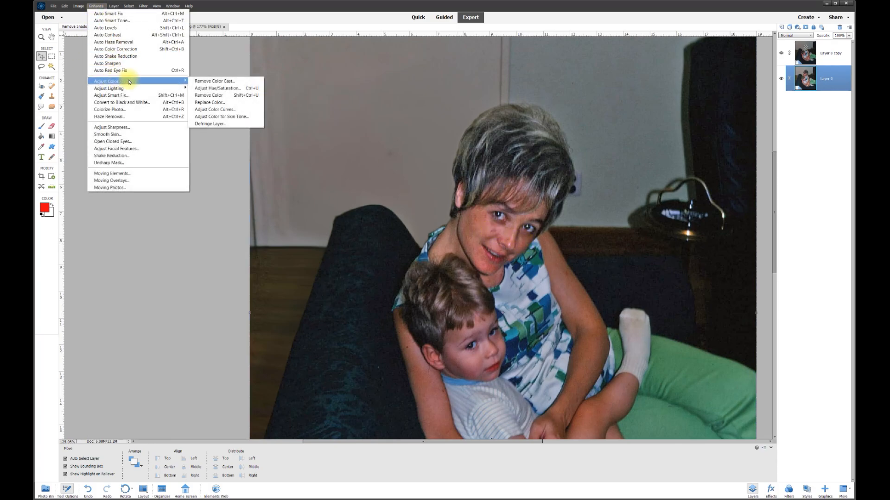
click(227, 89)
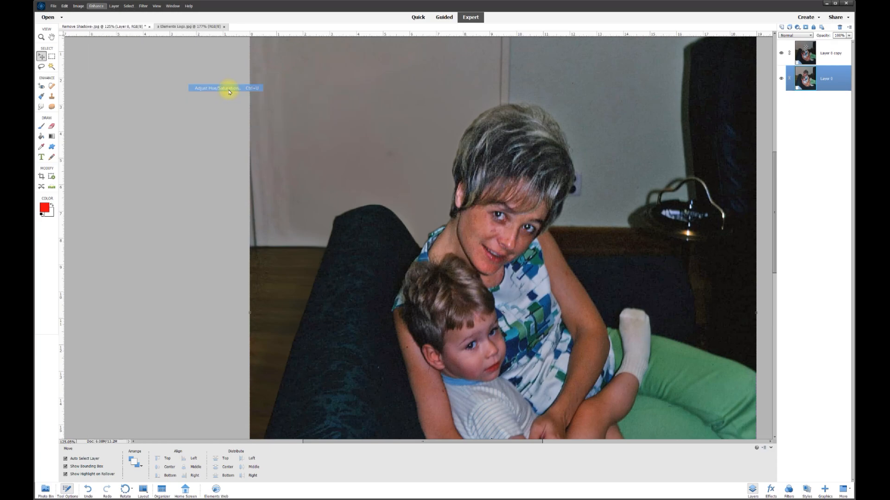
mouse_move(695, 135)
mouse_down()
mouse_move(656, 137)
mouse_move(755, 133)
mouse_move(685, 135)
mouse_up()
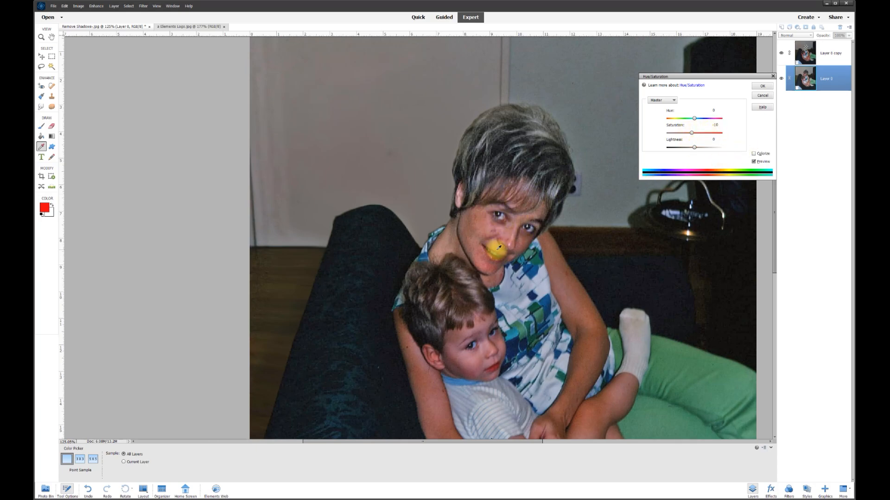
click(764, 88)
key(v)
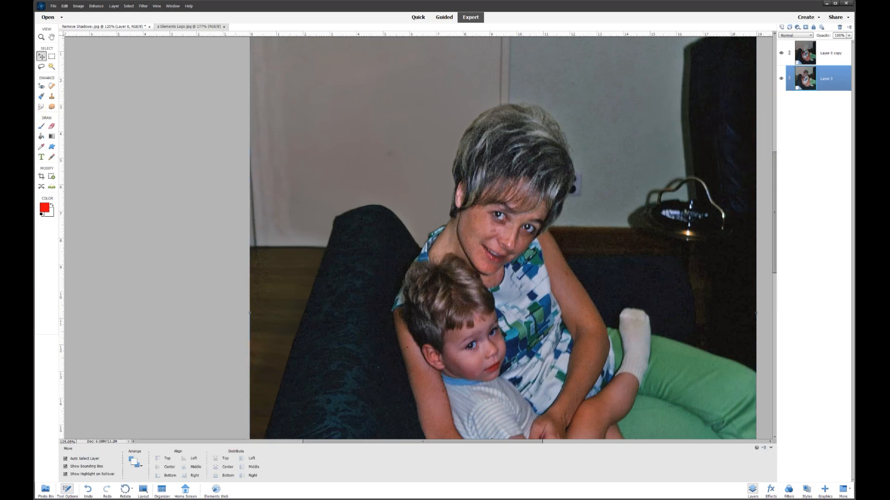
Heal the blemish on the woman's cheek below her eye on Layer 0, using a 20 px Spot Healing Brush
click(52, 86)
scroll(520, 215, up, 3)
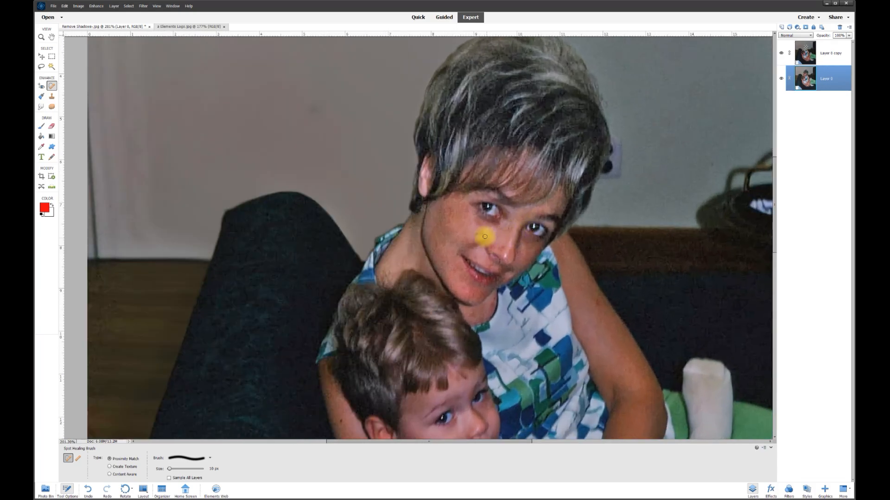
click(211, 469)
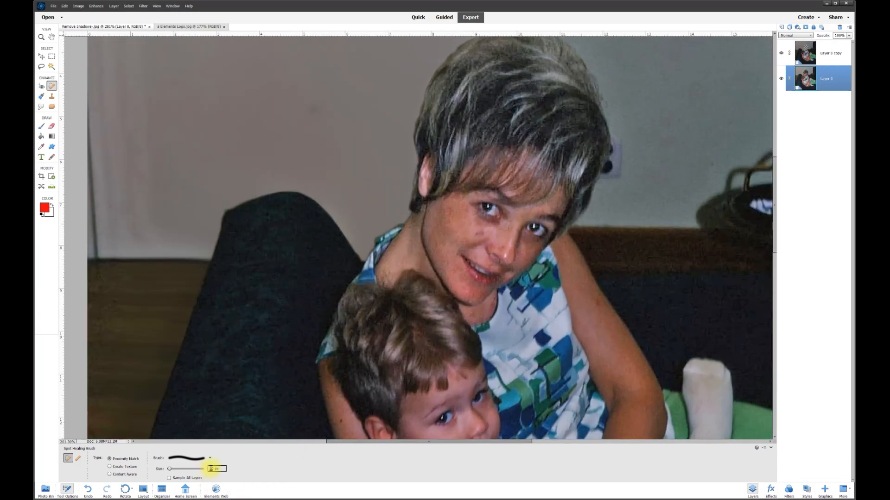
text(20)
key(Return)
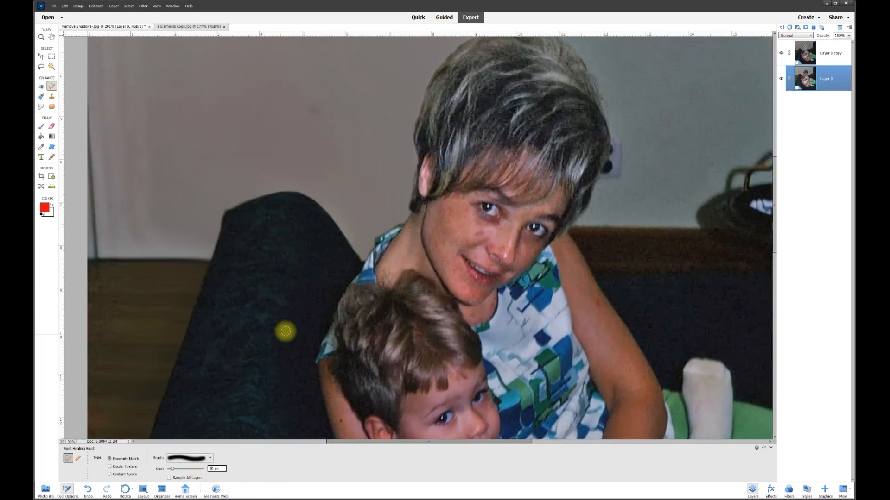
click(476, 233)
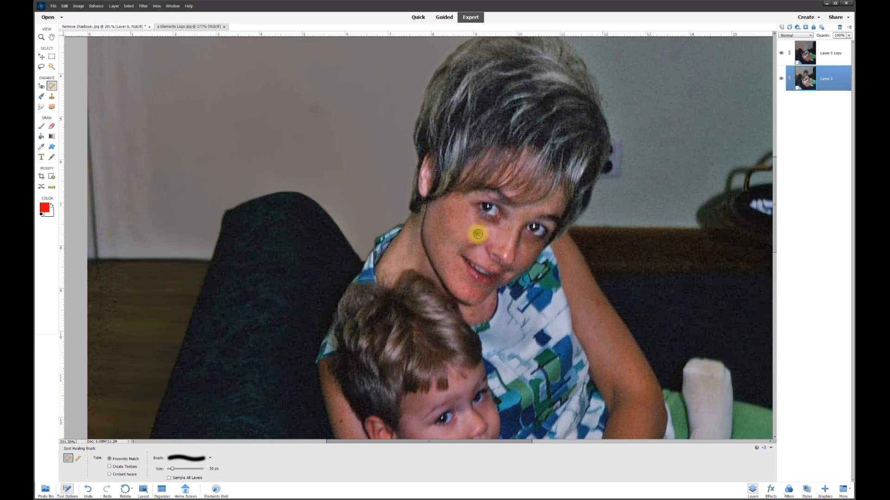